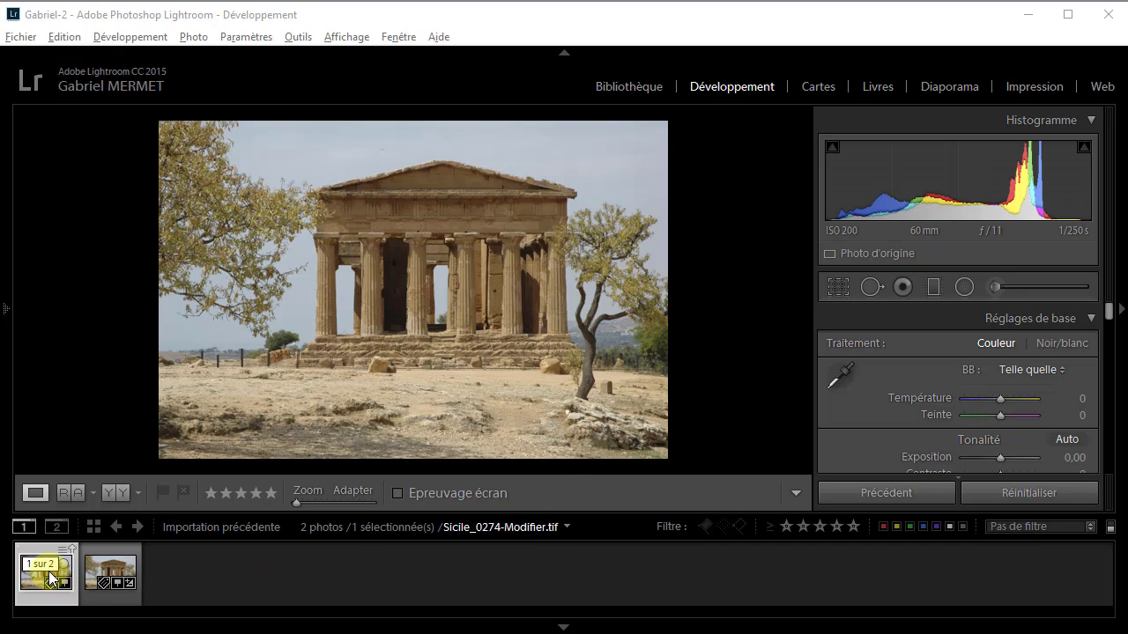
Open a TIFF copy of the temple photo with Lightroom corrections in Sharpener Pro 3: (2) Output Sharpener, using the ProPhoto RVB colour space
{"action": "left_click_drag", "start_coordinate": [50, 578], "coordinate": [110, 573]}
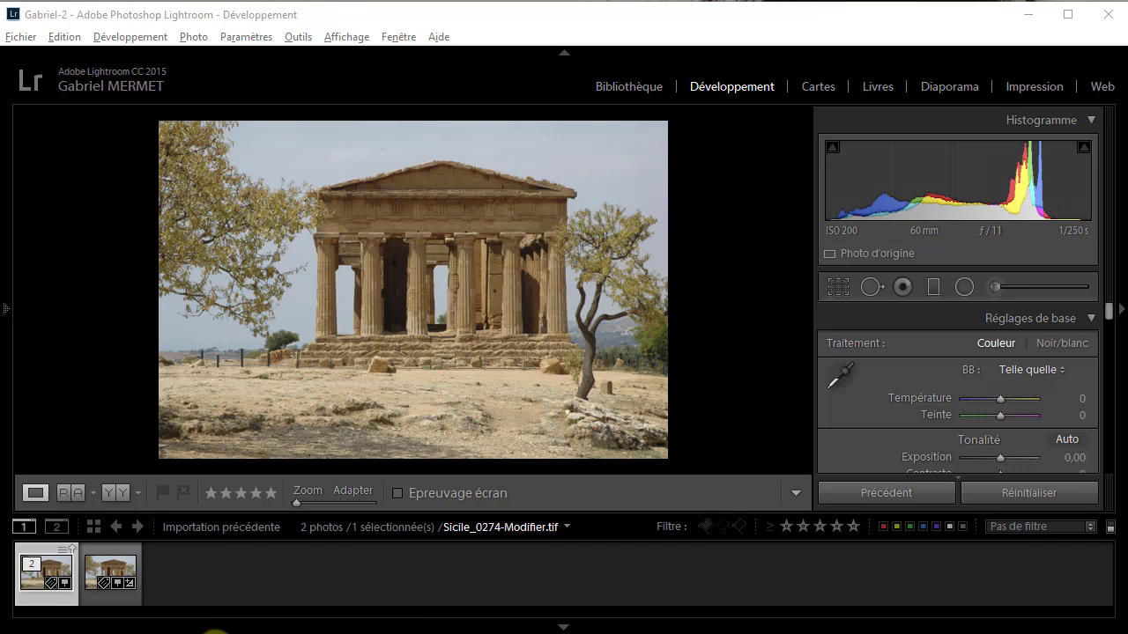
{"action": "right_click", "coordinate": [35, 588]}
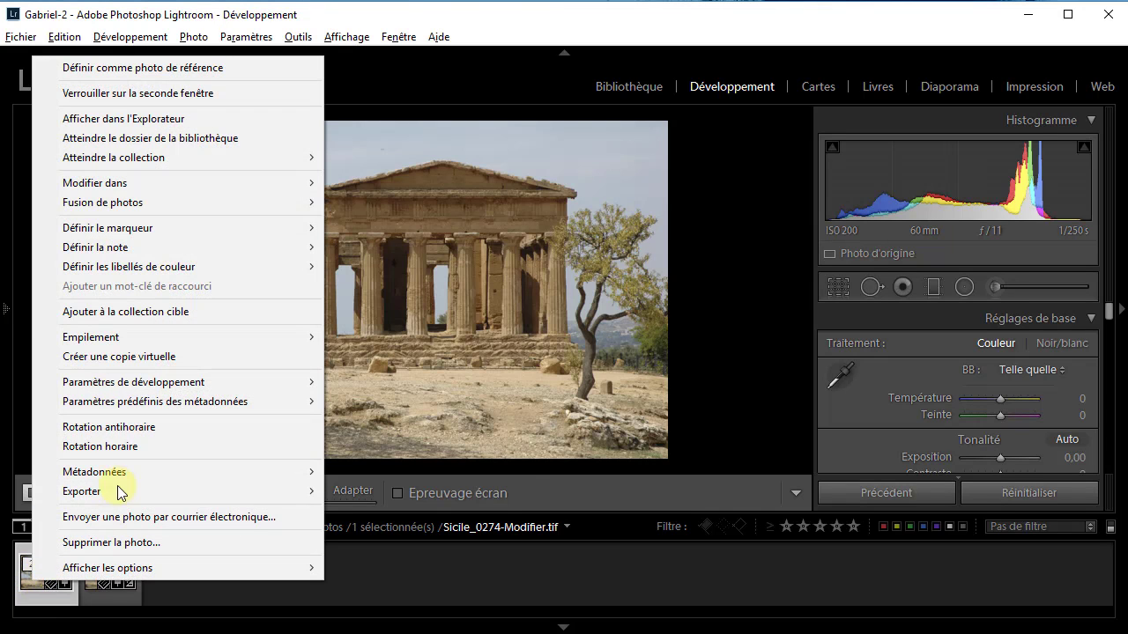
{"action": "mouse_move", "coordinate": [156, 188]}
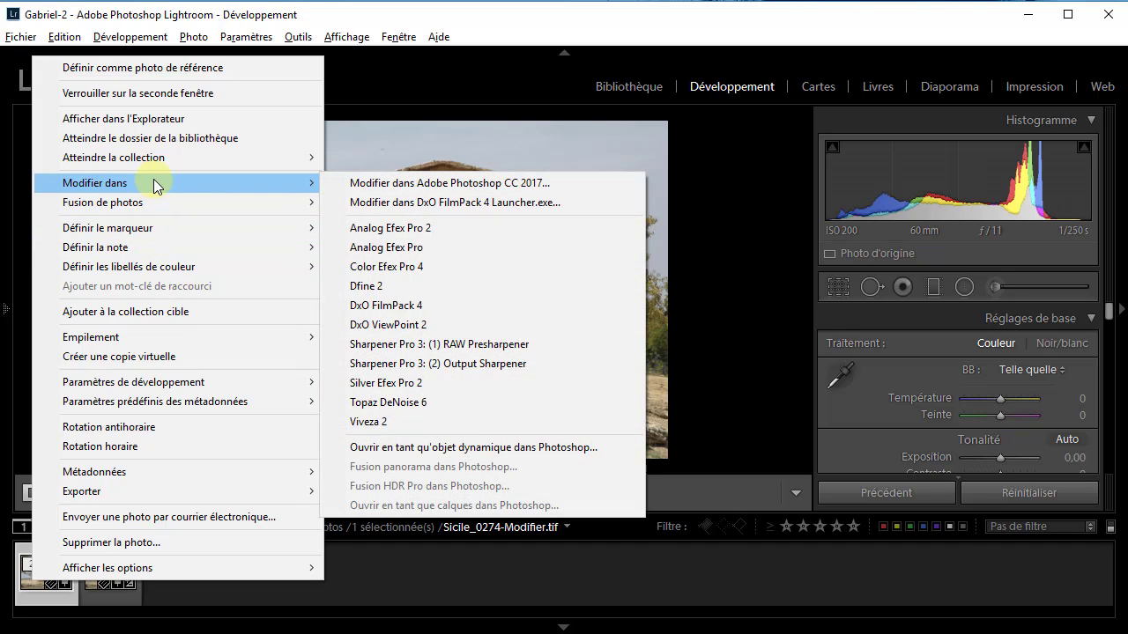
{"action": "left_click", "coordinate": [487, 369]}
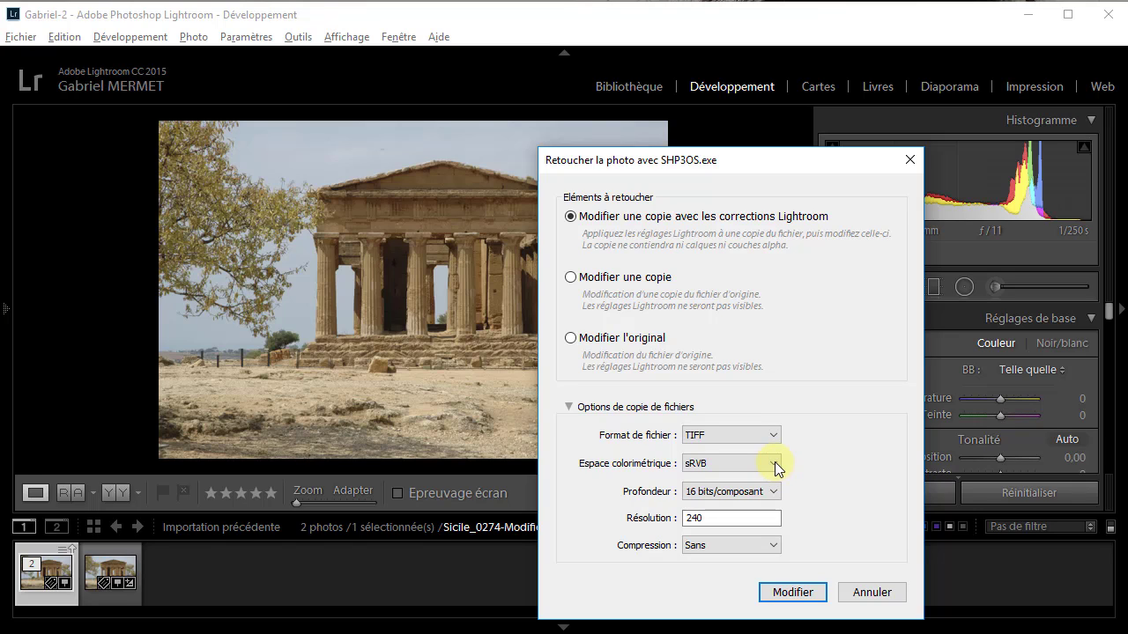
{"action": "left_click", "coordinate": [774, 465]}
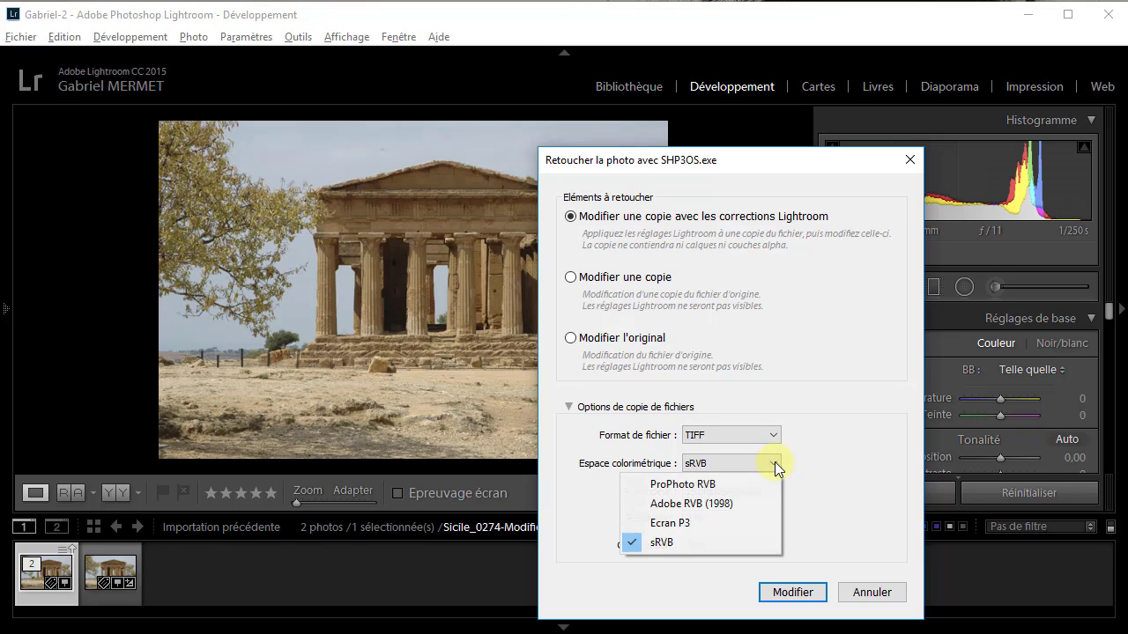
{"action": "left_click", "coordinate": [721, 485]}
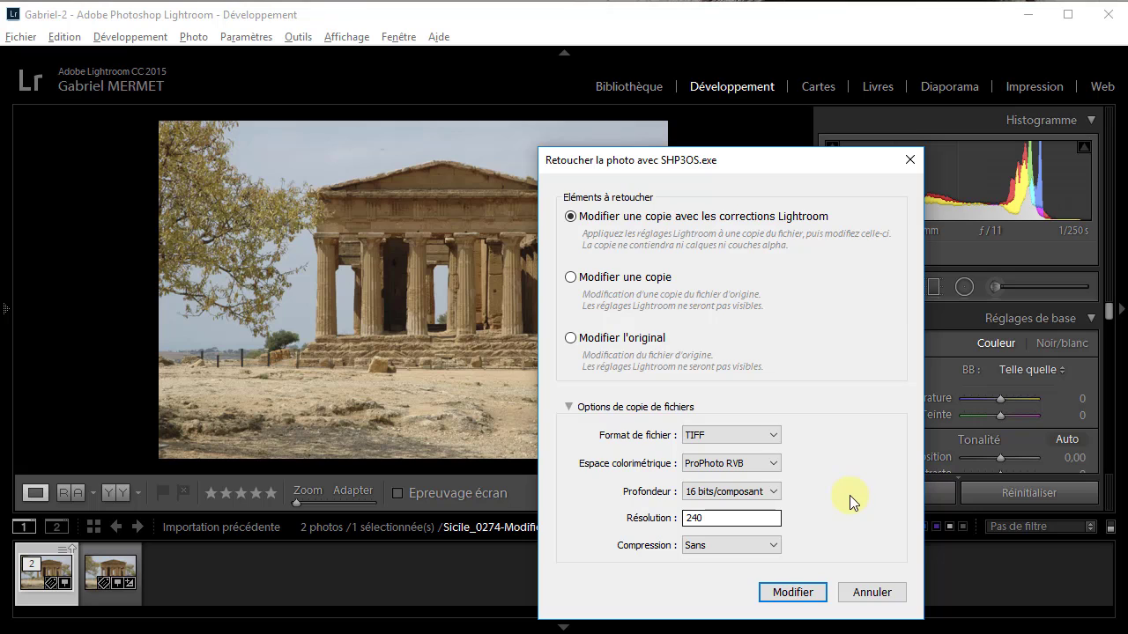
{"action": "left_click", "coordinate": [795, 593]}
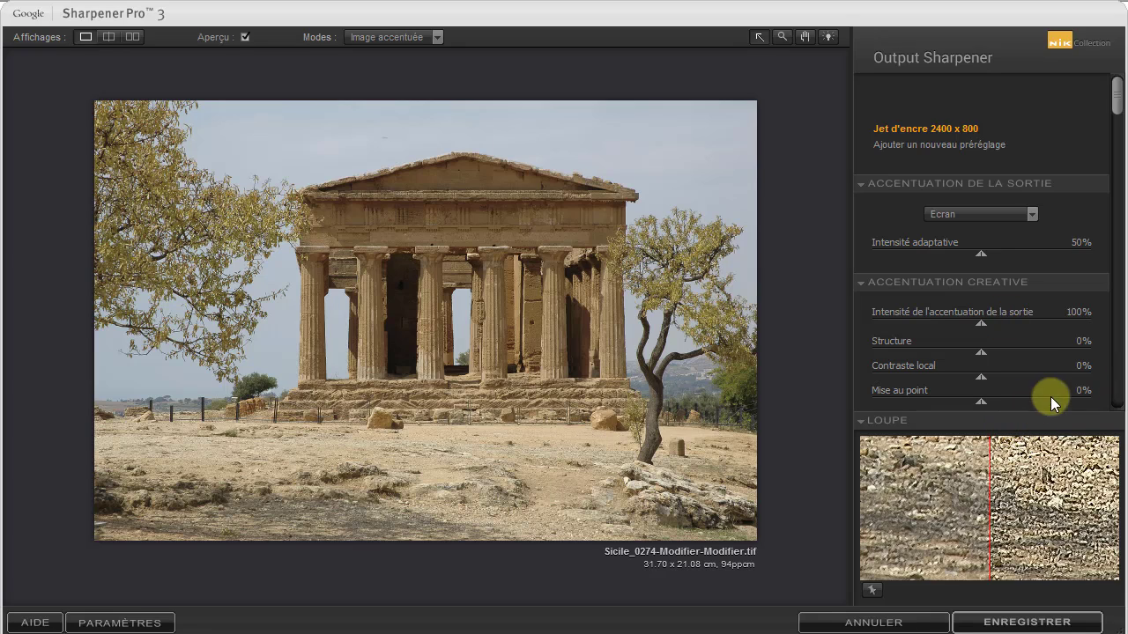
Collapse the Accentuation de la sortie section, and review the selective sharpening methods before collapsing that section too
{"action": "left_click", "coordinate": [860, 184]}
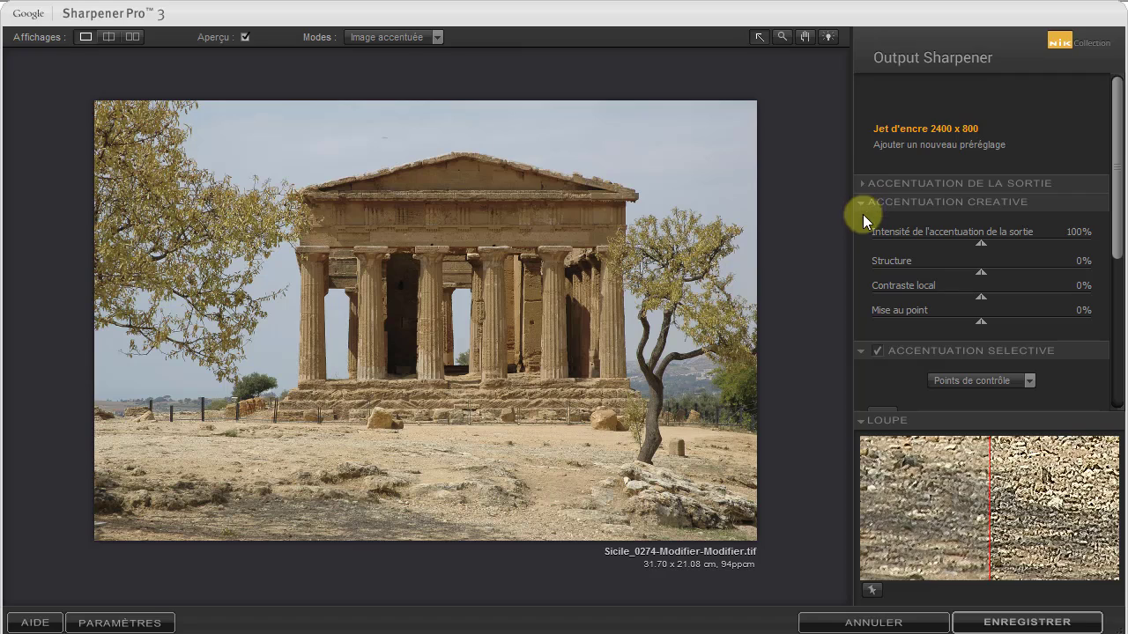
{"action": "left_click", "coordinate": [858, 349]}
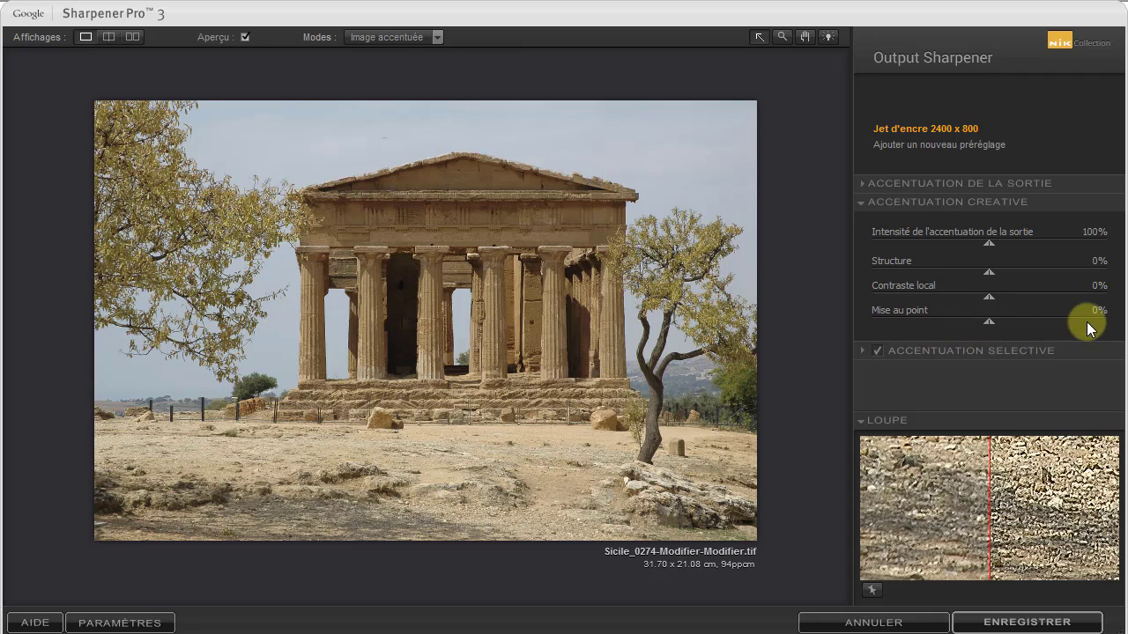
{"action": "left_click", "coordinate": [861, 351]}
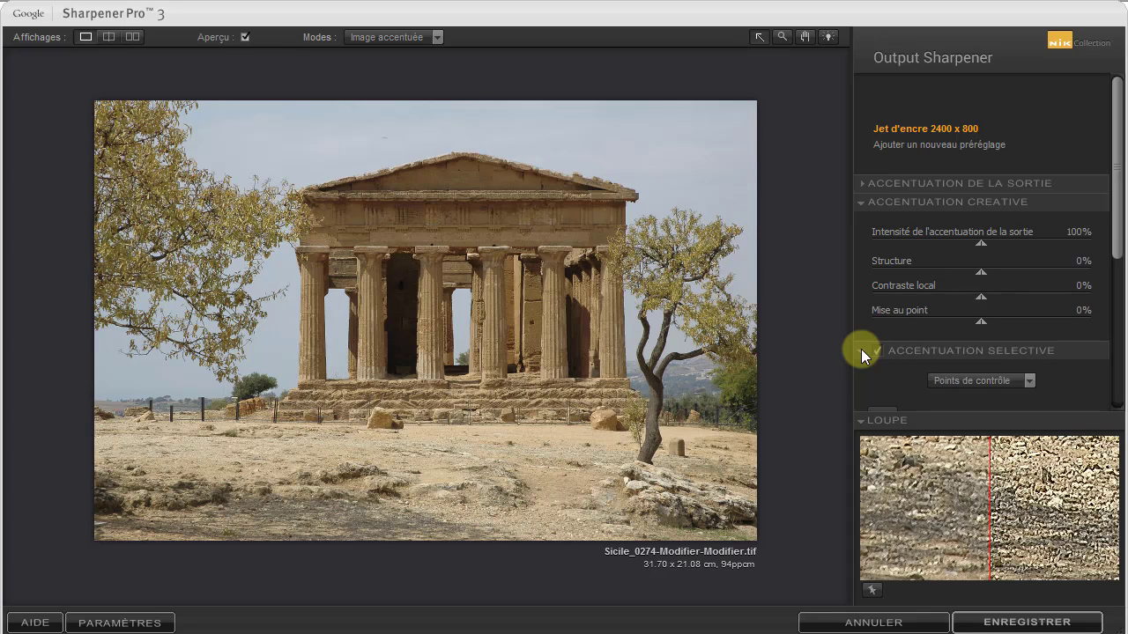
{"action": "left_click_drag", "start_coordinate": [1115, 240], "coordinate": [1109, 333]}
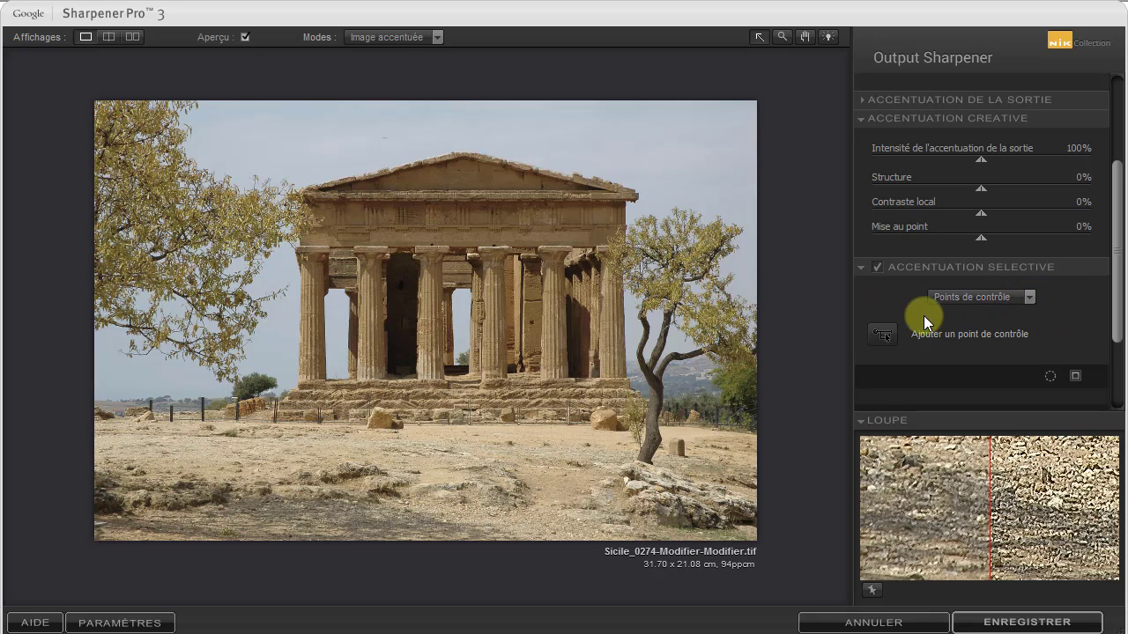
{"action": "left_click", "coordinate": [1031, 298]}
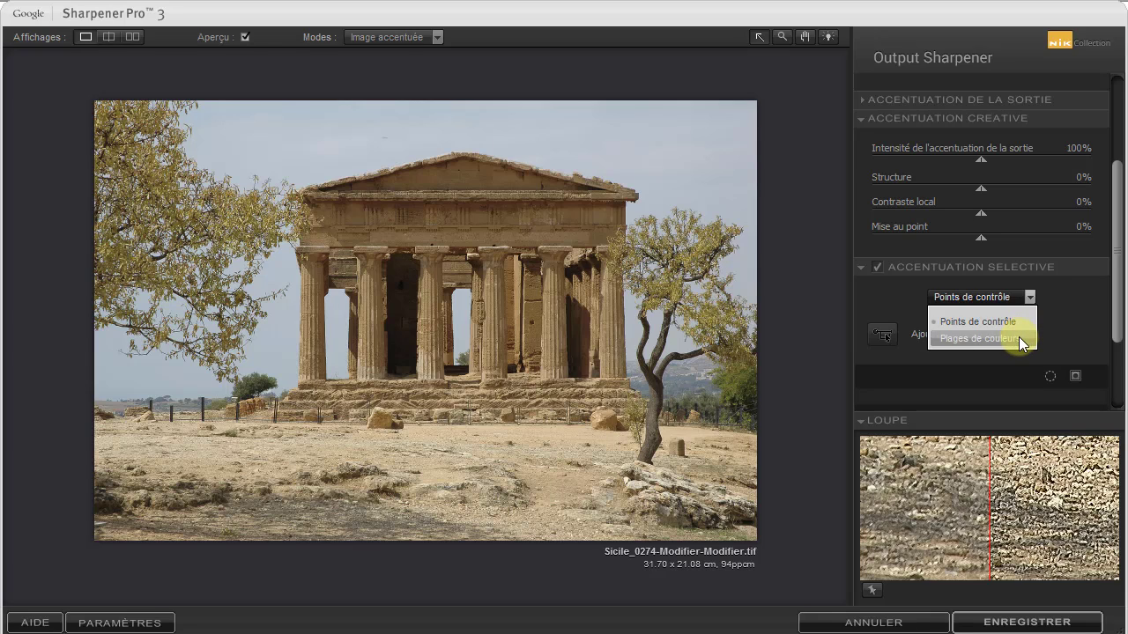
{"action": "left_click", "coordinate": [862, 265]}
{"action": "left_click", "coordinate": [862, 265]}
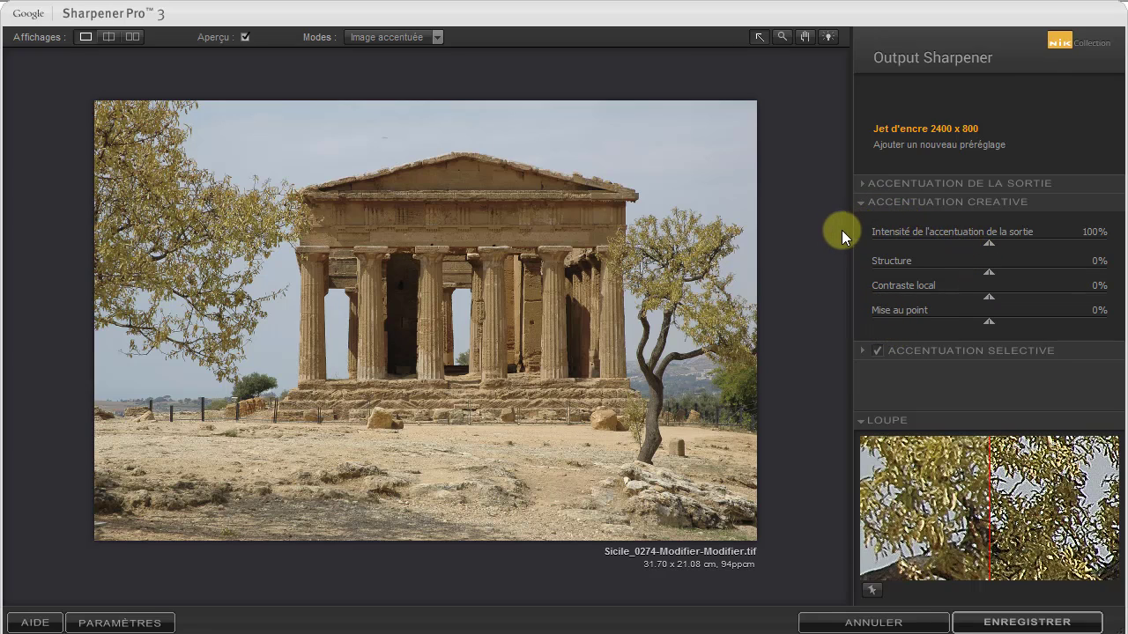
Try Intensité de l'accentuation de la sortie at 64% while viewing the pediment and tree at 100%
{"action": "left_click", "coordinate": [784, 37]}
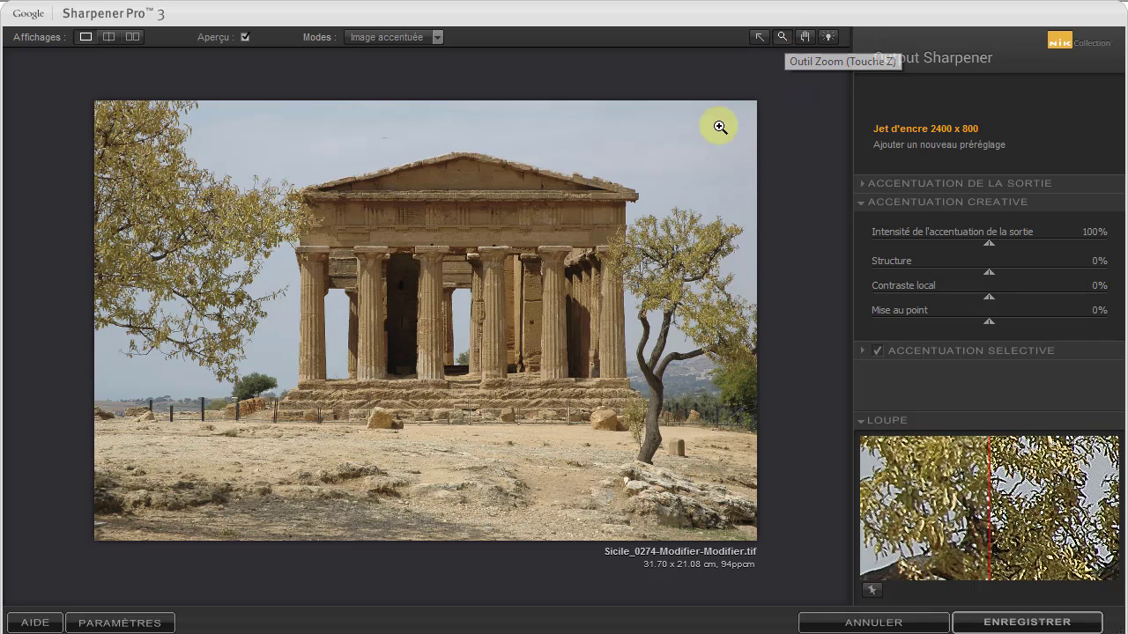
{"action": "left_click", "coordinate": [658, 182]}
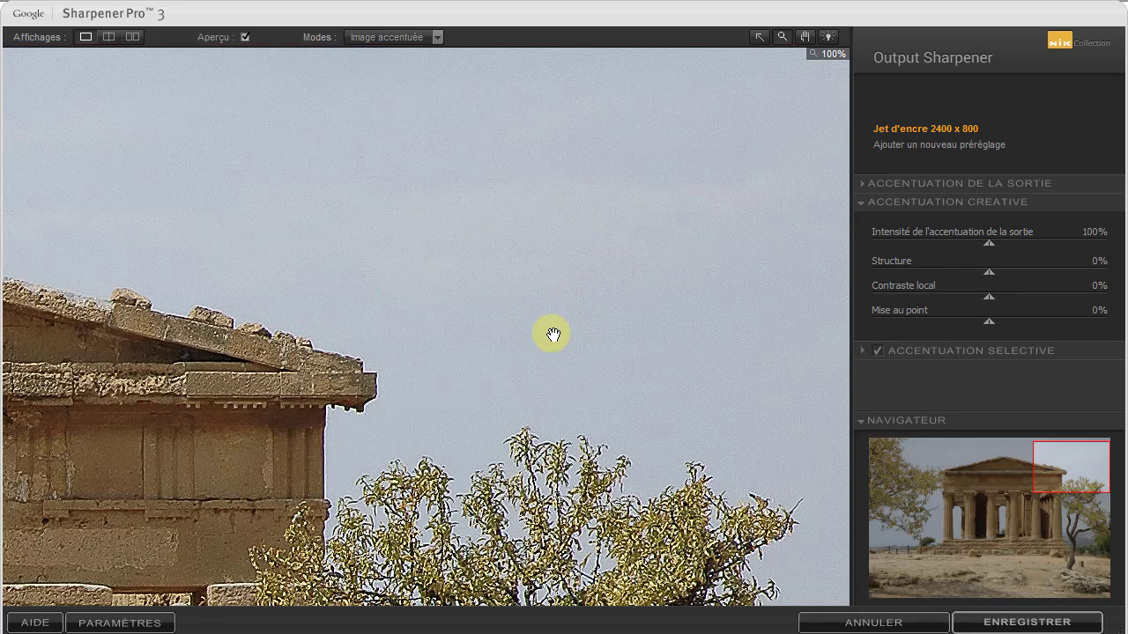
{"action": "left_click_drag", "start_coordinate": [553, 335], "coordinate": [730, 245]}
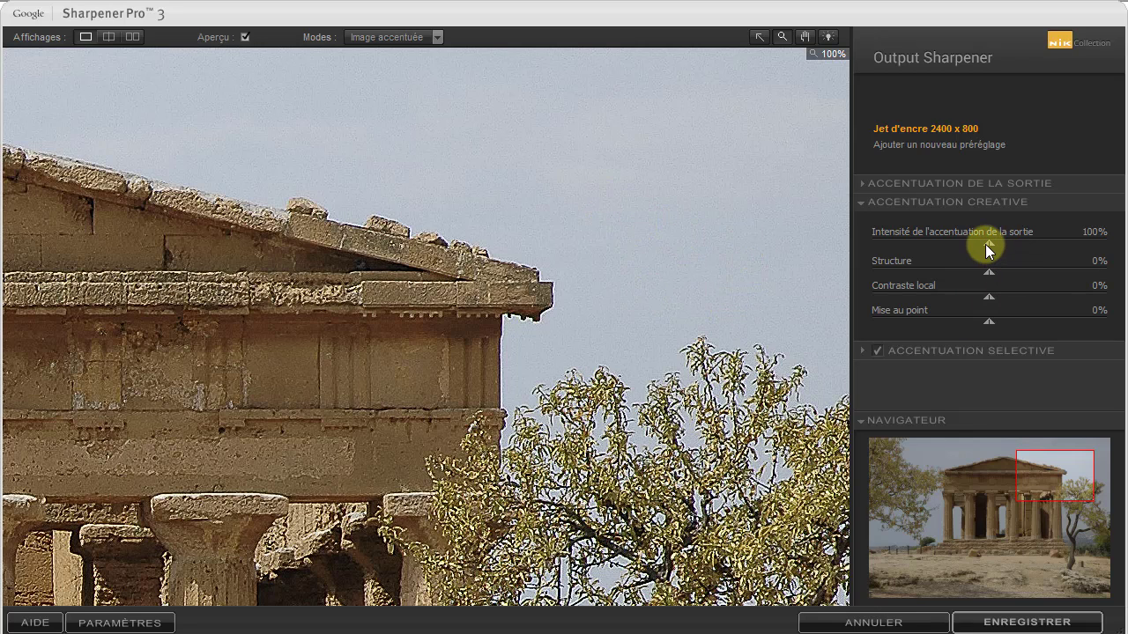
{"action": "mouse_move", "coordinate": [990, 244]}
{"action": "left_mouse_down"}
{"action": "mouse_move", "coordinate": [1119, 253]}
{"action": "mouse_move", "coordinate": [987, 244]}
{"action": "left_mouse_up"}
{"action": "left_click_drag", "start_coordinate": [987, 243], "coordinate": [945, 243]}
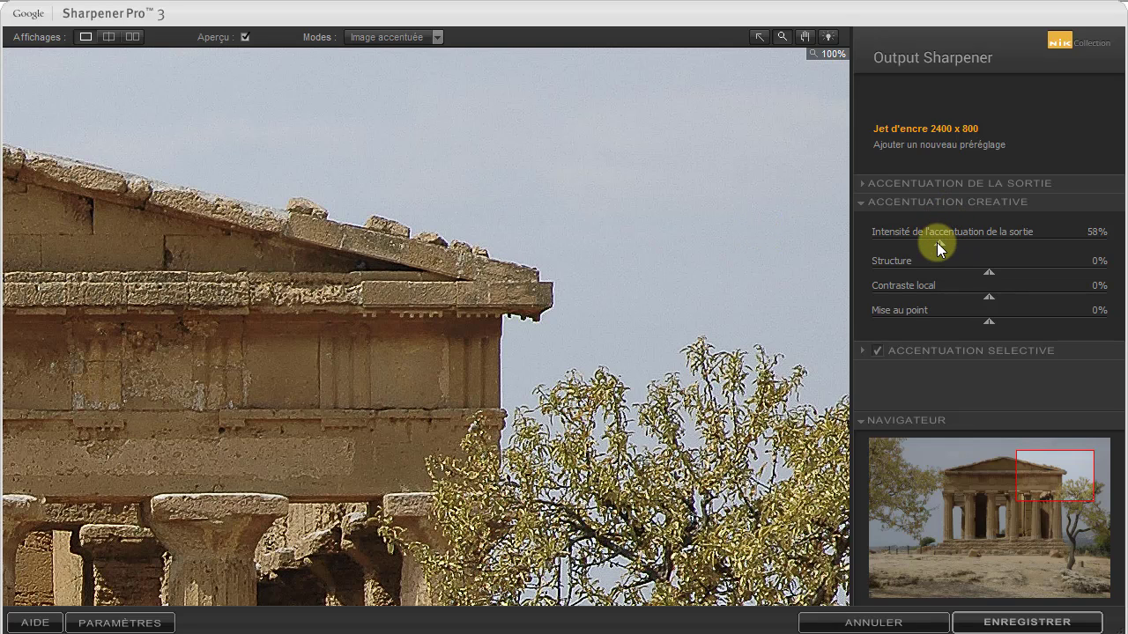
{"action": "left_click_drag", "start_coordinate": [939, 242], "coordinate": [947, 241]}
Try Structure at -100%, and set it to 22% with Contraste local at 19%
{"action": "left_click_drag", "start_coordinate": [991, 273], "coordinate": [873, 272]}
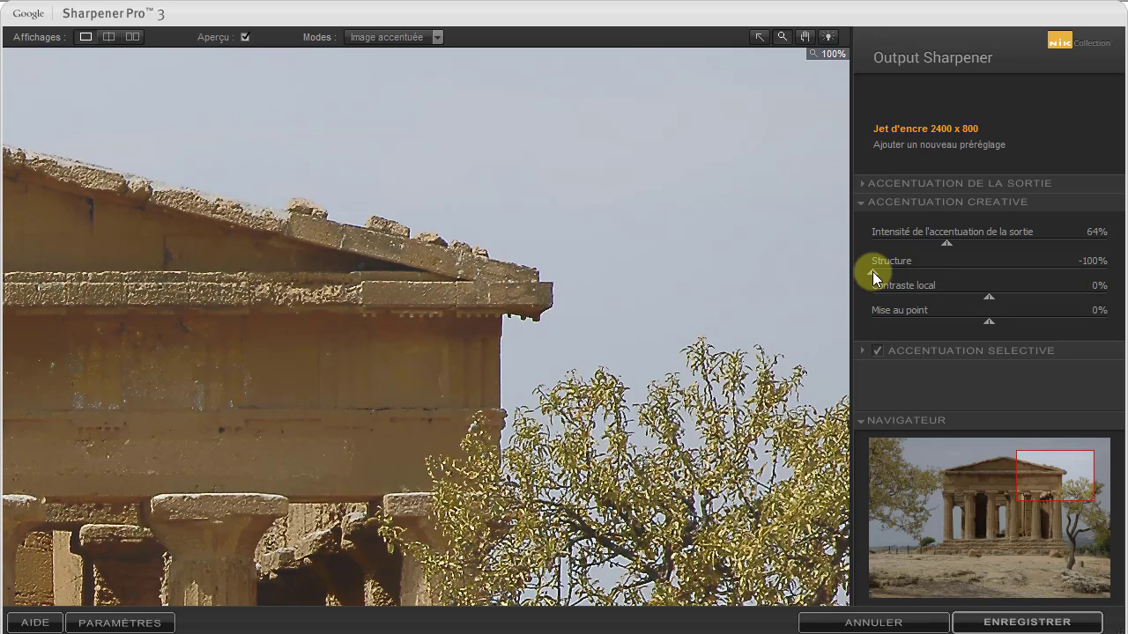
{"action": "left_click_drag", "start_coordinate": [872, 271], "coordinate": [1006, 272]}
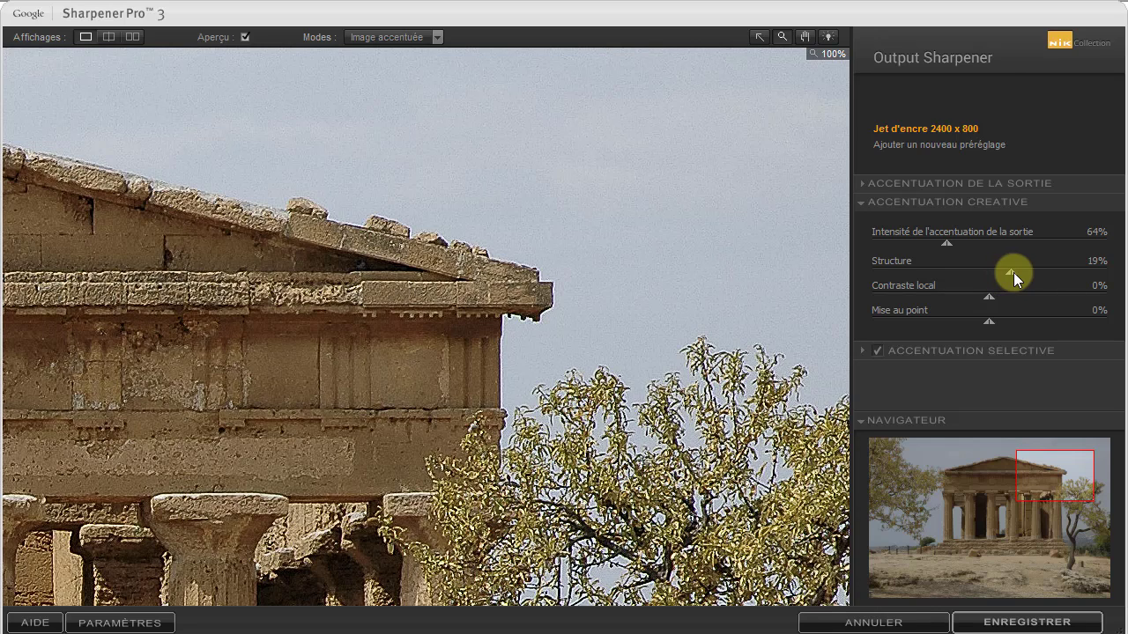
{"action": "left_click_drag", "start_coordinate": [1013, 272], "coordinate": [1016, 272]}
{"action": "mouse_move", "coordinate": [990, 297]}
{"action": "left_mouse_down"}
{"action": "mouse_move", "coordinate": [873, 302]}
{"action": "mouse_move", "coordinate": [1005, 301]}
{"action": "left_mouse_up"}
Try Mise au point at -100% and 77%, and reset it to 0%
{"action": "left_click_drag", "start_coordinate": [969, 320], "coordinate": [862, 323]}
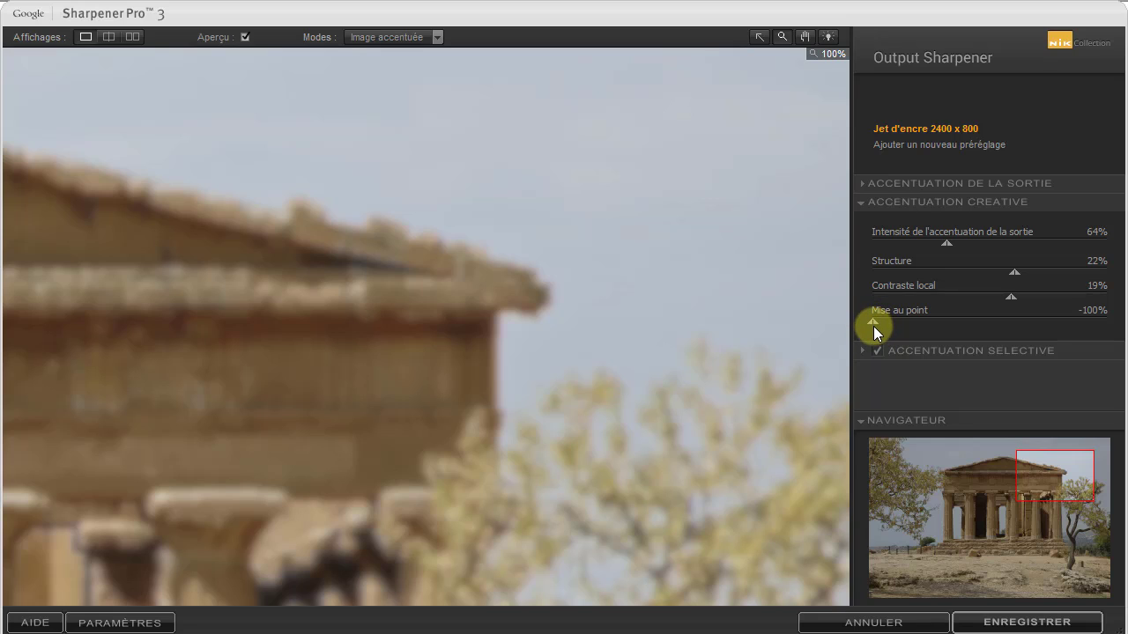
{"action": "left_click_drag", "start_coordinate": [868, 322], "coordinate": [1064, 320]}
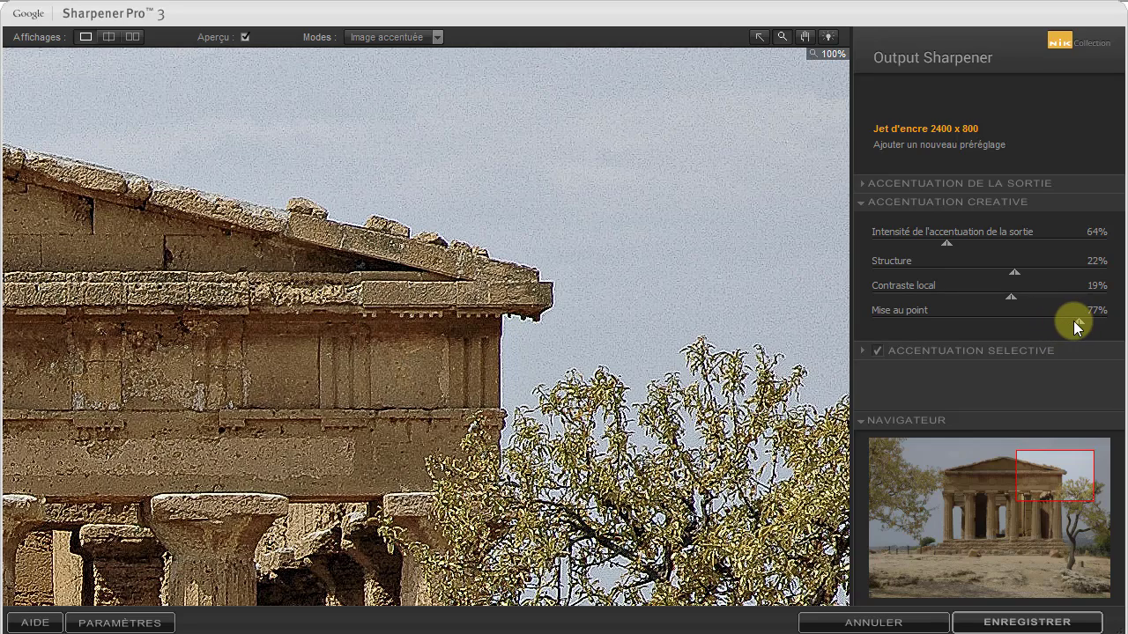
{"action": "double_click", "coordinate": [1071, 320]}
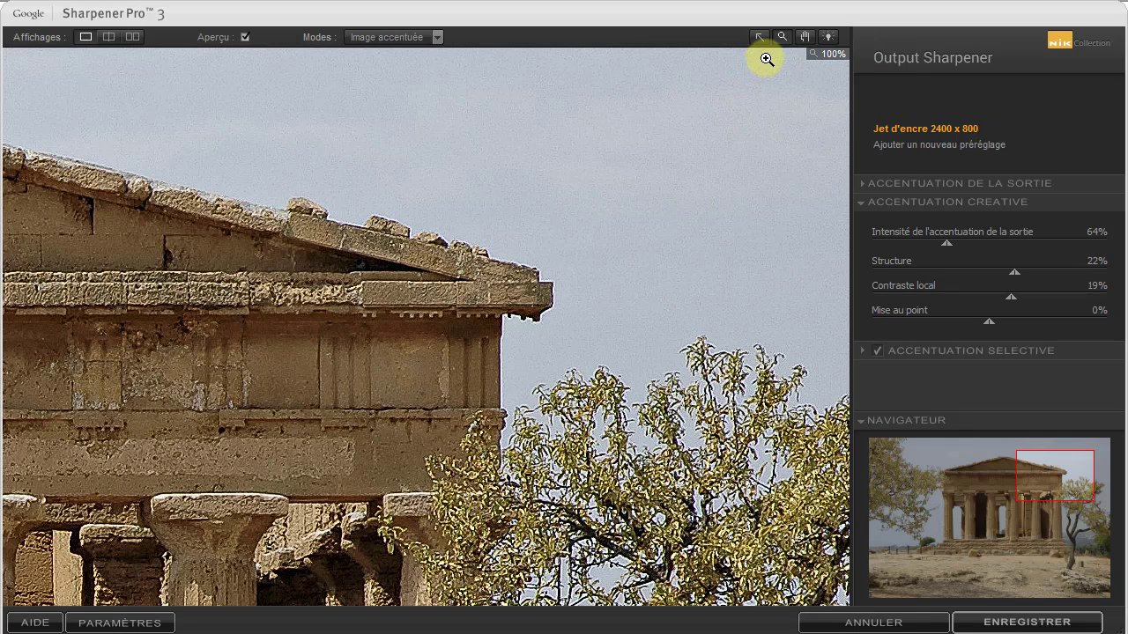
Return to the full image and expand Accentuation sélective, keeping Points de contrôle as the method
{"action": "left_click", "coordinate": [678, 270]}
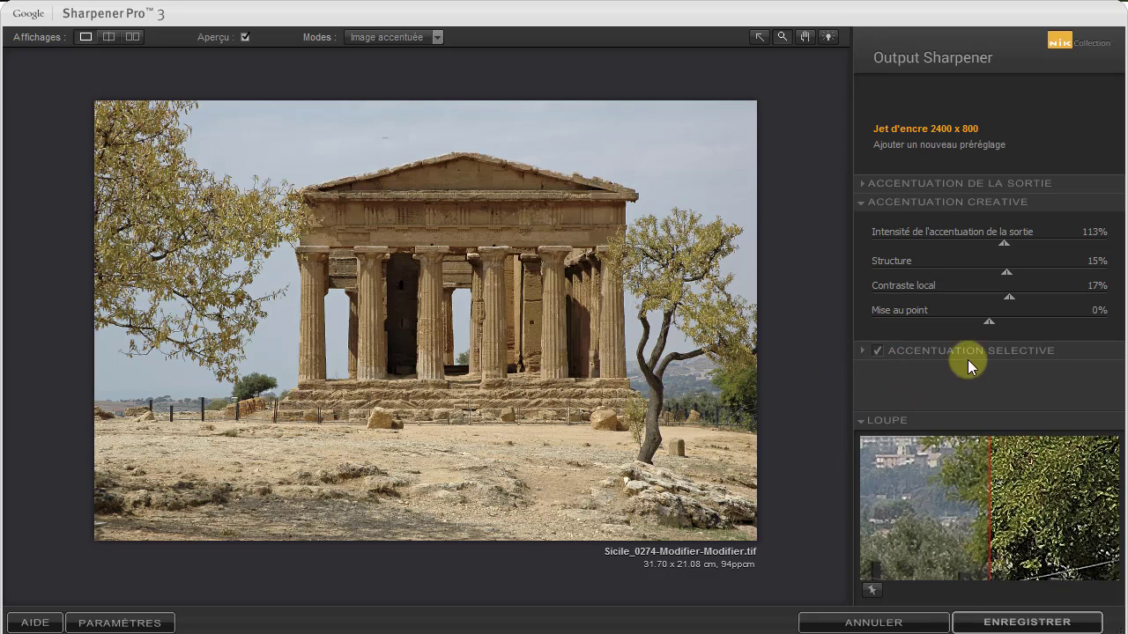
{"action": "left_click", "coordinate": [863, 350]}
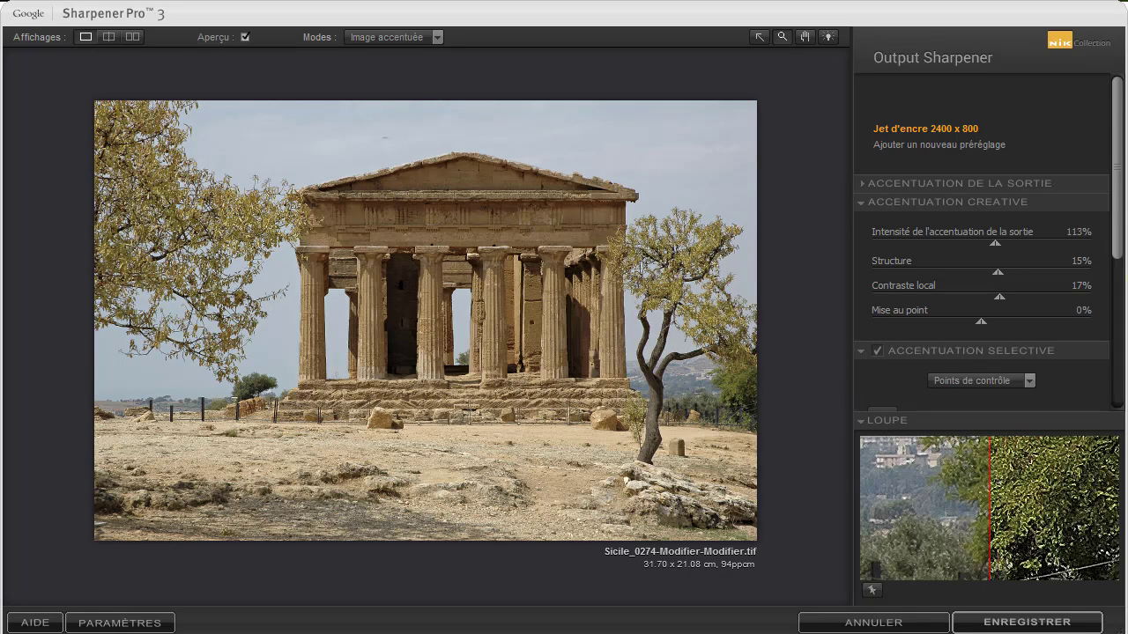
{"action": "left_click_drag", "start_coordinate": [1118, 241], "coordinate": [1115, 321]}
{"action": "left_click", "coordinate": [1035, 306]}
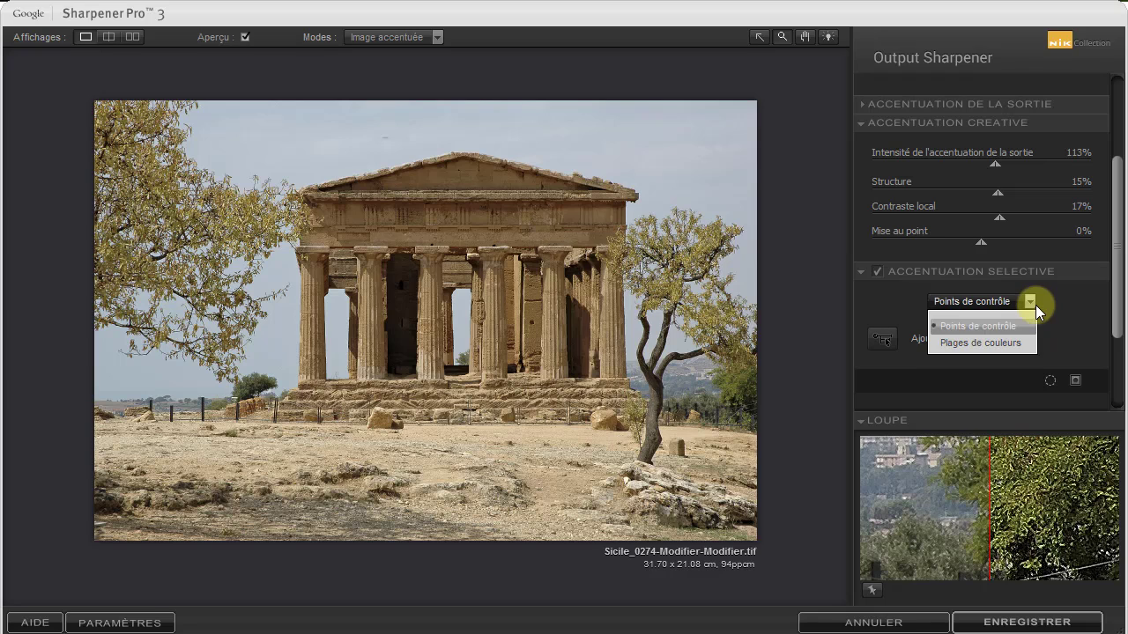
{"action": "left_click", "coordinate": [1034, 305]}
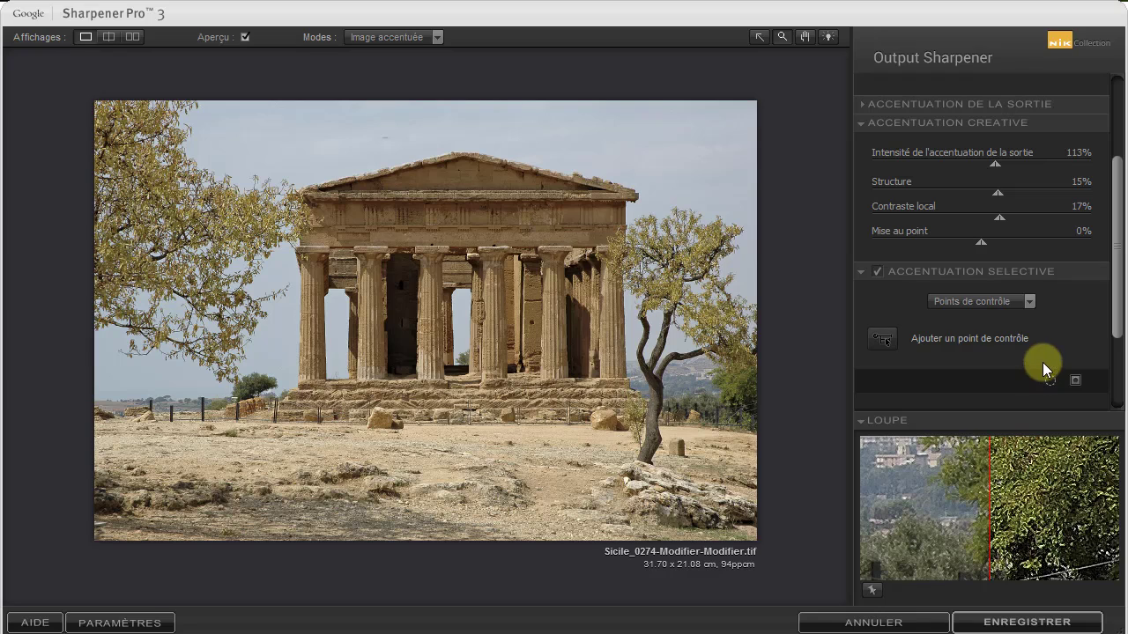
Reset Structure and Contraste local to 0%, lower Intensité de l'accentuation de la sortie to 0%, and check the photo at 100%
{"action": "double_click", "coordinate": [995, 164]}
{"action": "double_click", "coordinate": [997, 218]}
{"action": "left_click_drag", "start_coordinate": [981, 169], "coordinate": [878, 169]}
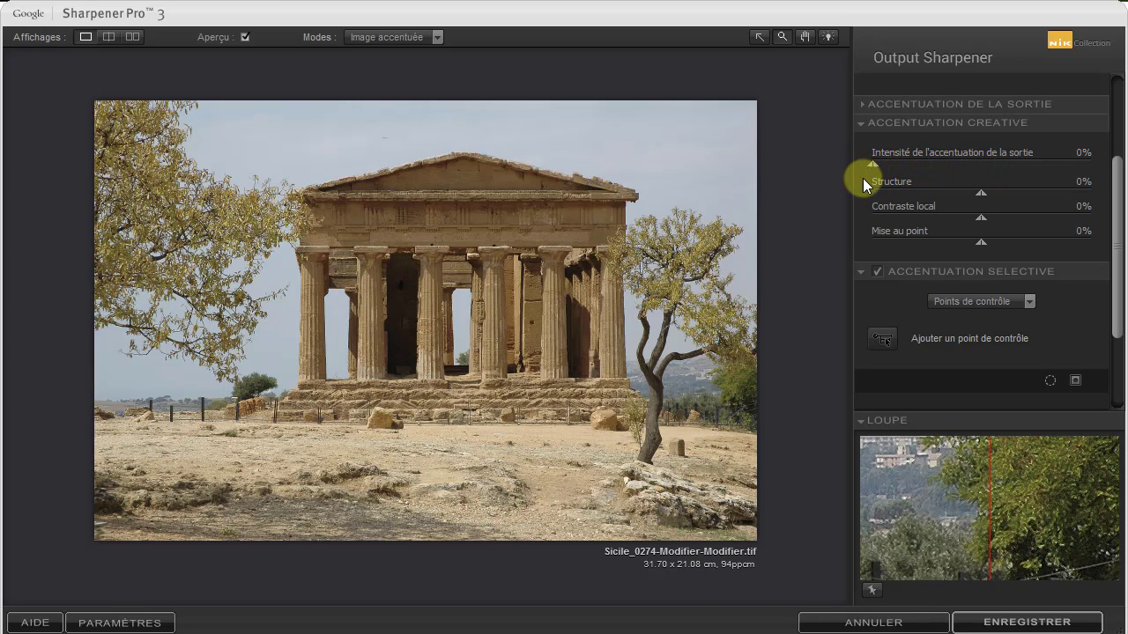
{"action": "left_click", "coordinate": [623, 188]}
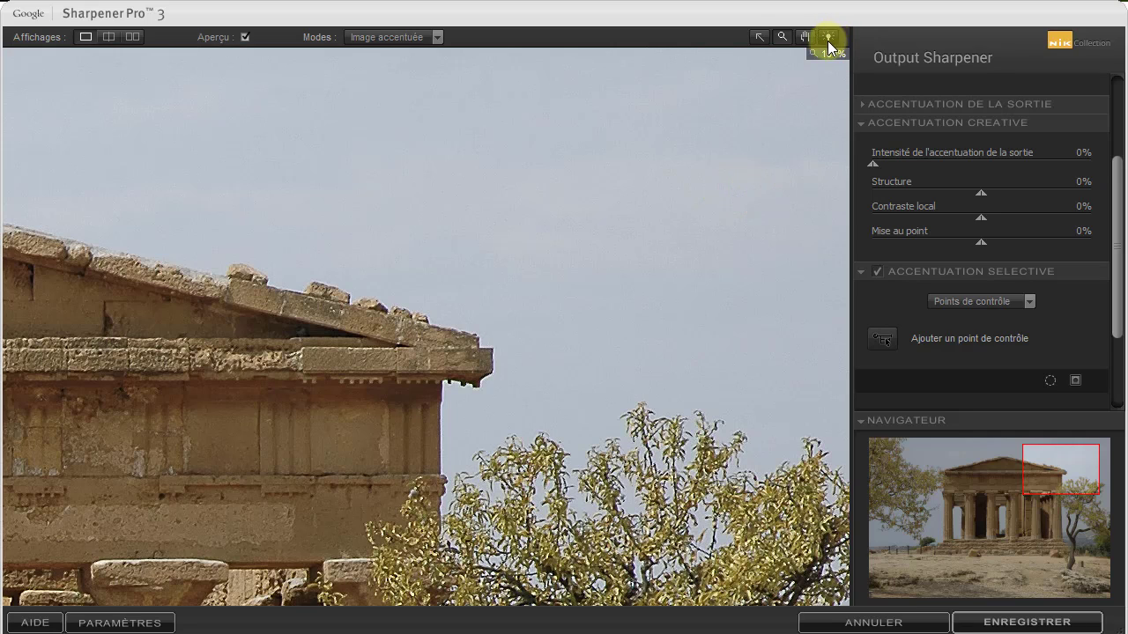
{"action": "left_click", "coordinate": [705, 177]}
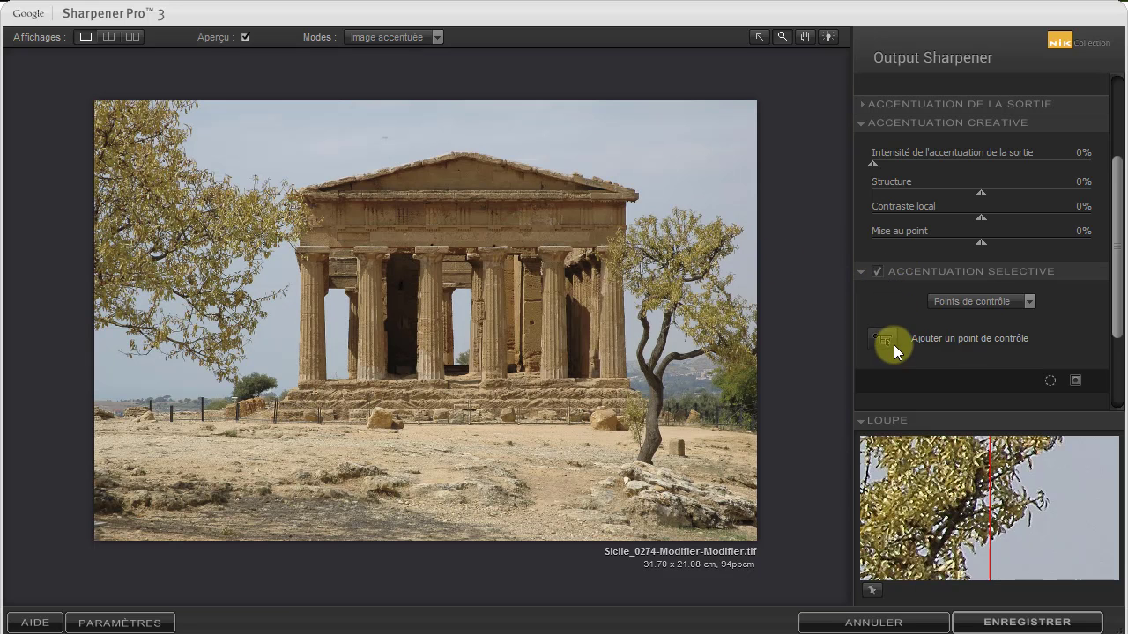
Add a selective sharpening control point on the temple's entablature and switch to the Selection tool
{"action": "left_click", "coordinate": [884, 340]}
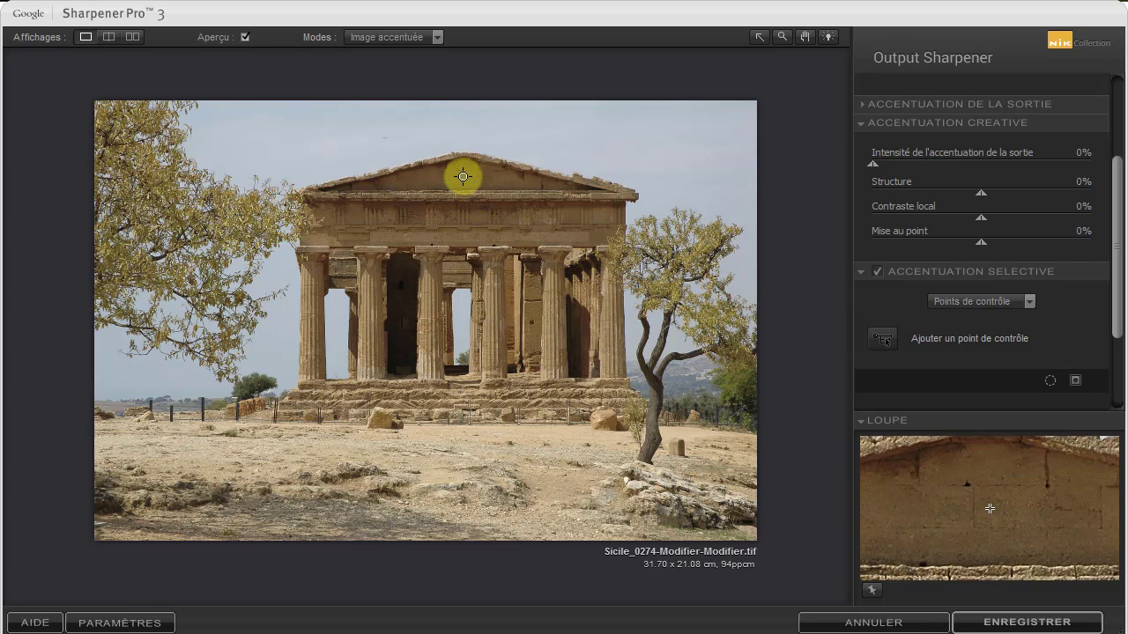
{"action": "left_click", "coordinate": [468, 207]}
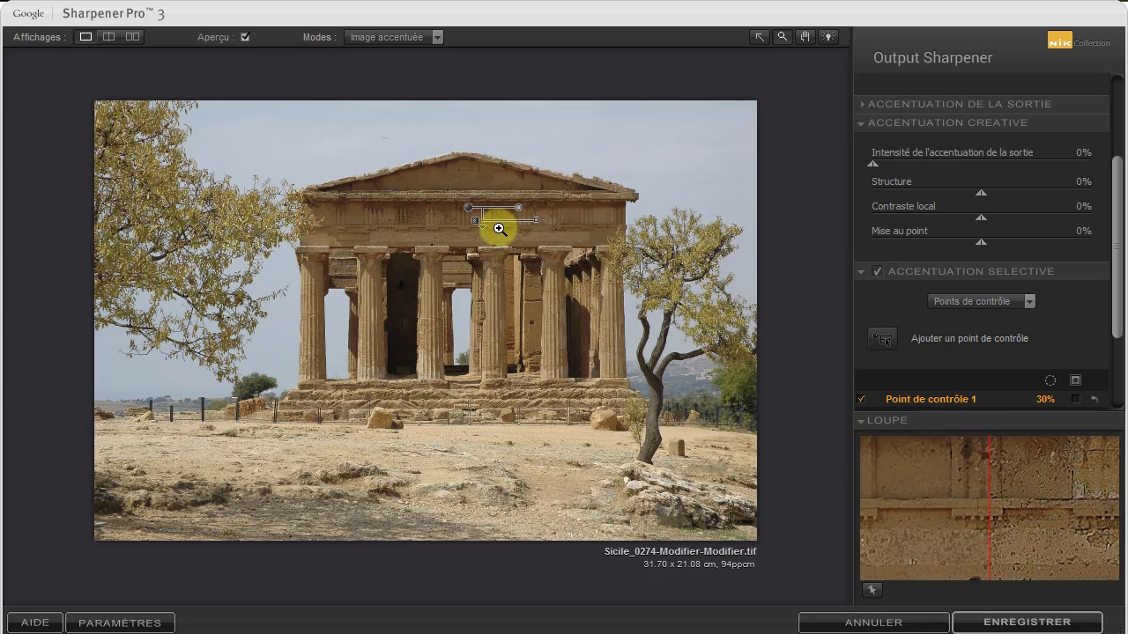
{"action": "left_click", "coordinate": [760, 37]}
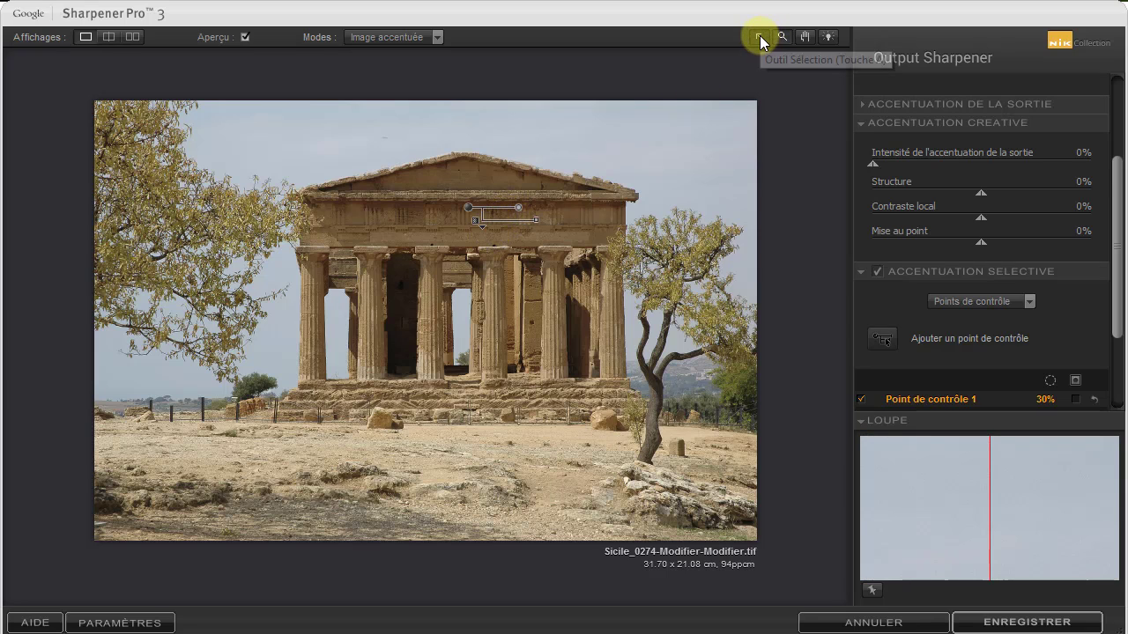
Expand the control point's sliders, and reduce its area of effect to 17% with the point moved down to the top of the columns
{"action": "left_click", "coordinate": [481, 224]}
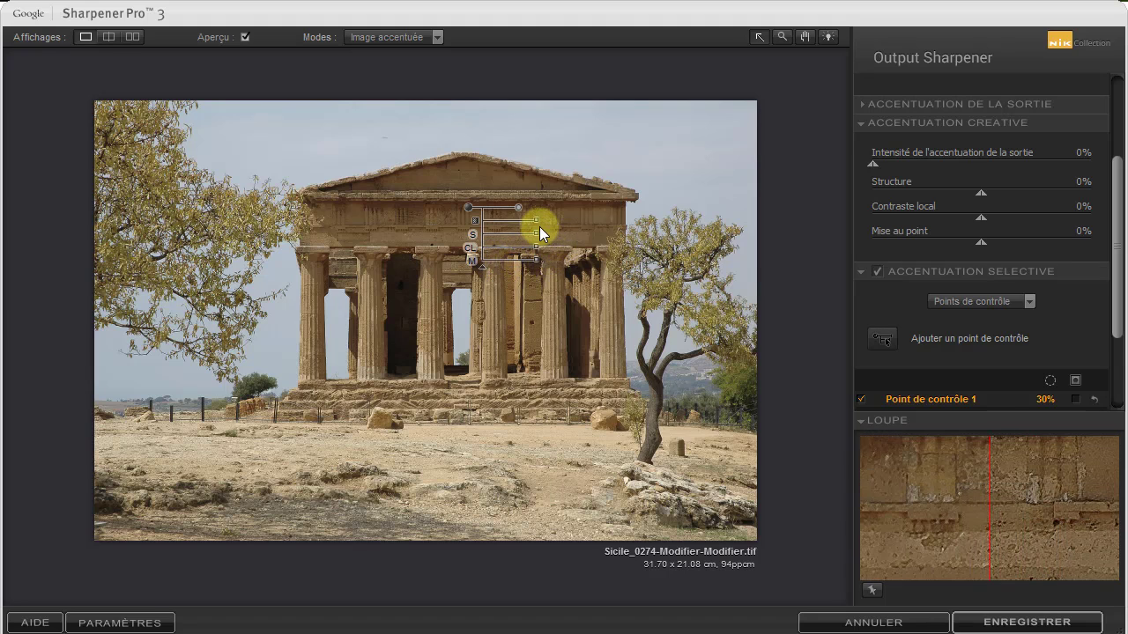
{"action": "left_click_drag", "start_coordinate": [536, 225], "coordinate": [540, 227]}
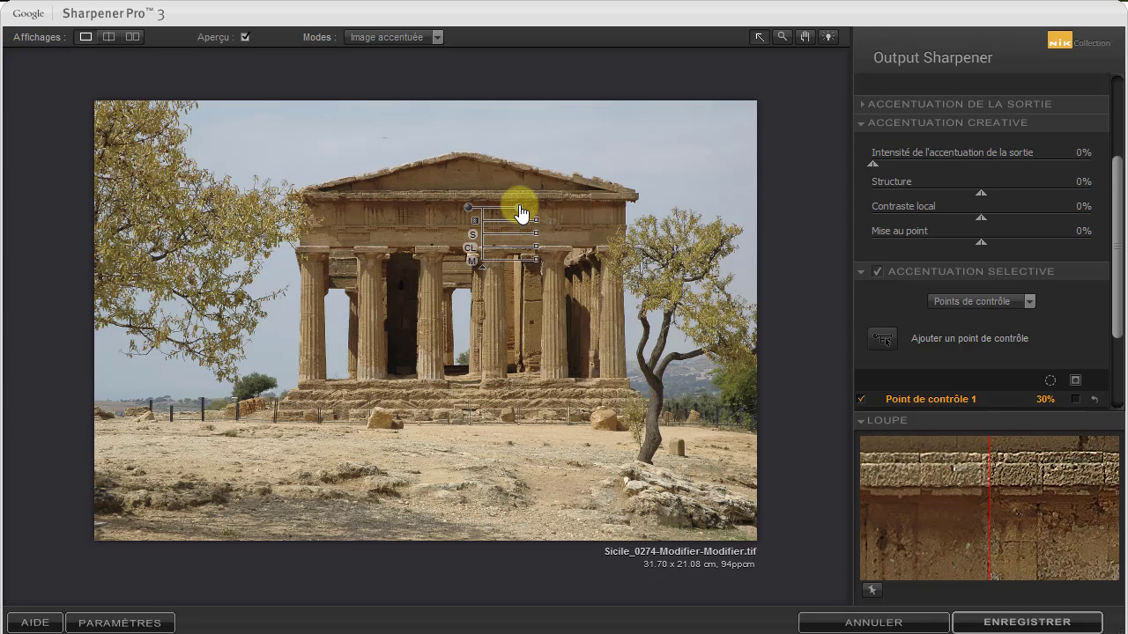
{"action": "left_click_drag", "start_coordinate": [519, 208], "coordinate": [539, 261]}
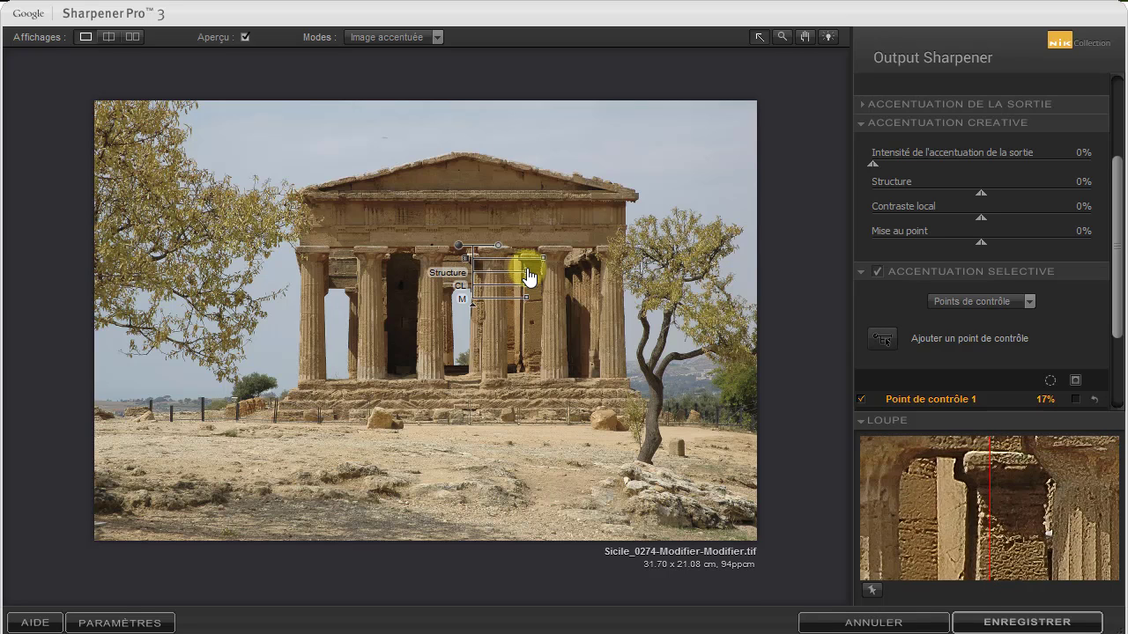
Raise Structure and Contraste local on the temple's control point, and compare the sharpening with the preview off and on at 100%
{"action": "left_click_drag", "start_coordinate": [528, 271], "coordinate": [536, 270]}
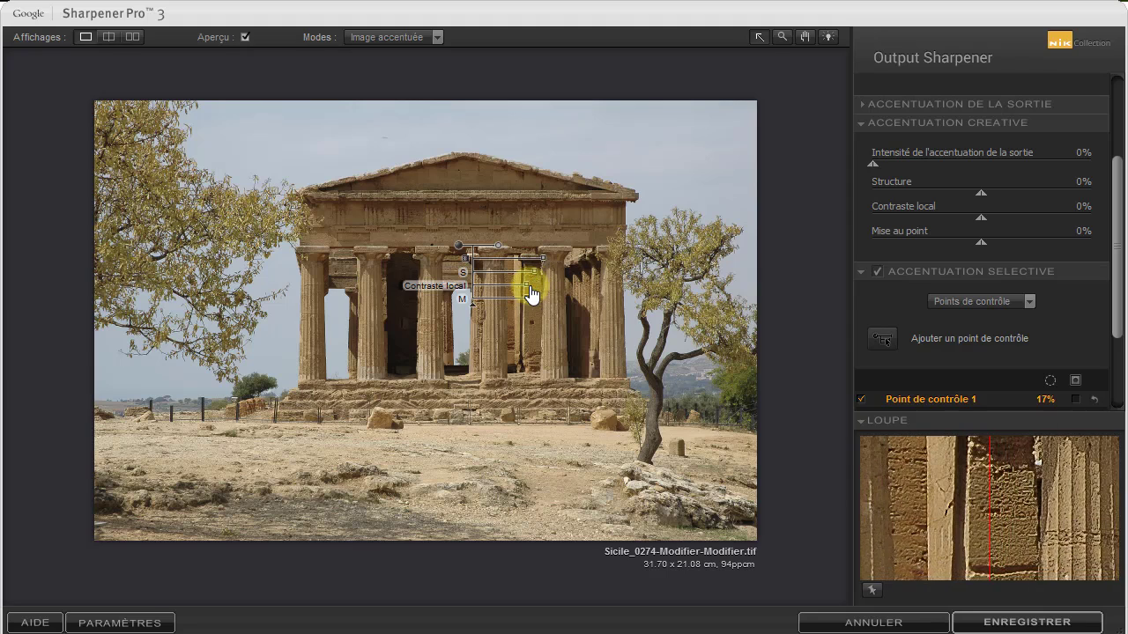
{"action": "left_click_drag", "start_coordinate": [530, 291], "coordinate": [540, 291]}
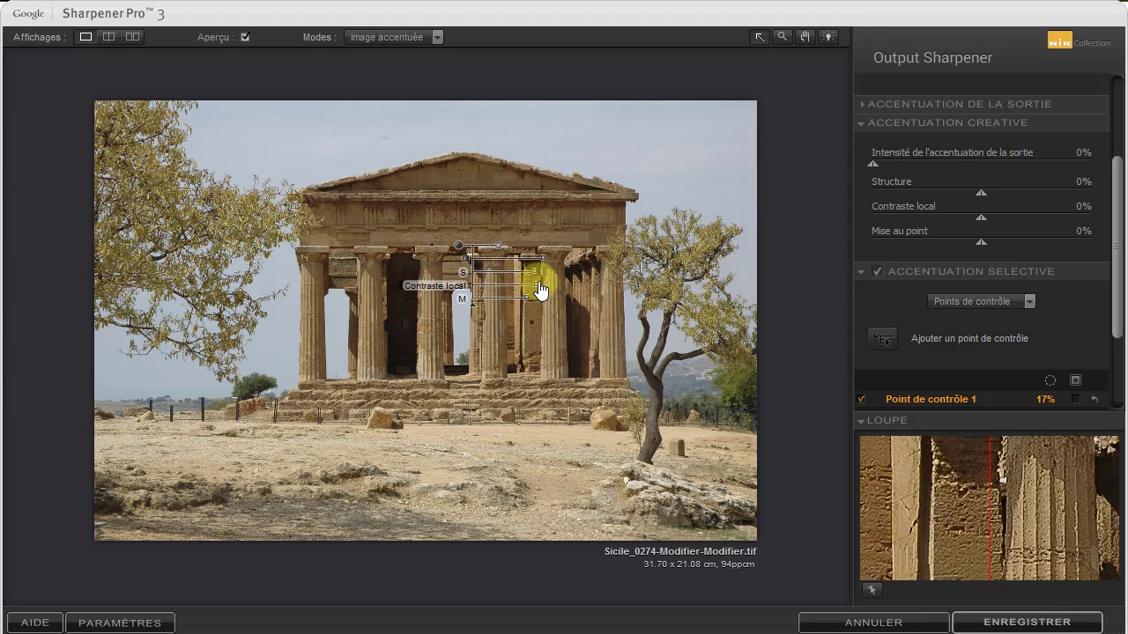
{"action": "left_click", "coordinate": [781, 37]}
{"action": "left_click", "coordinate": [488, 214]}
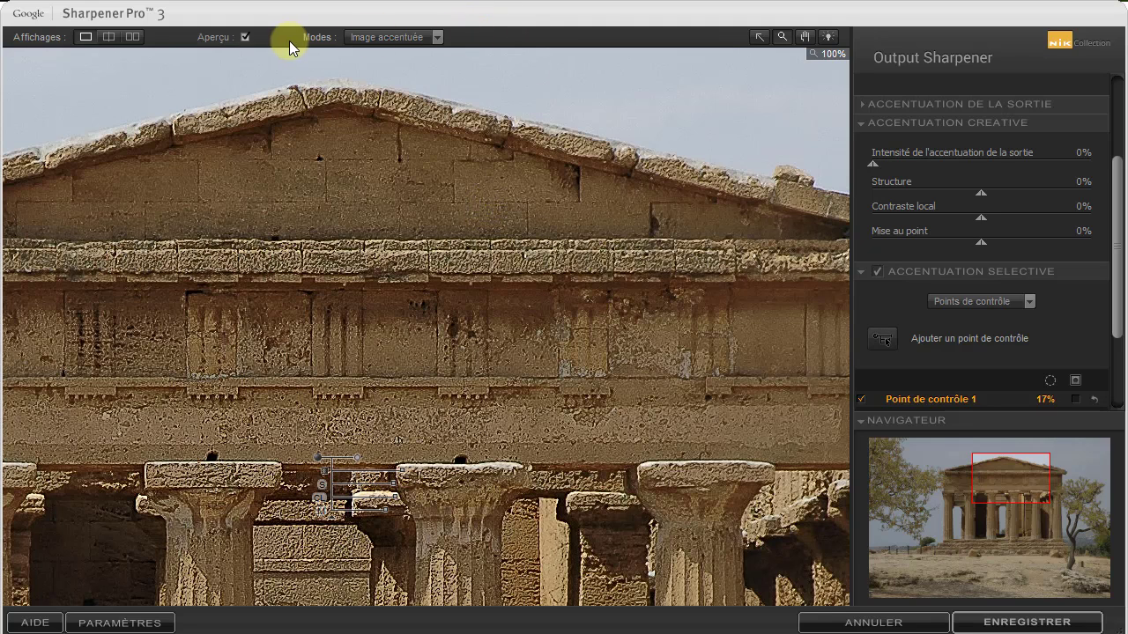
{"action": "left_click", "coordinate": [244, 37]}
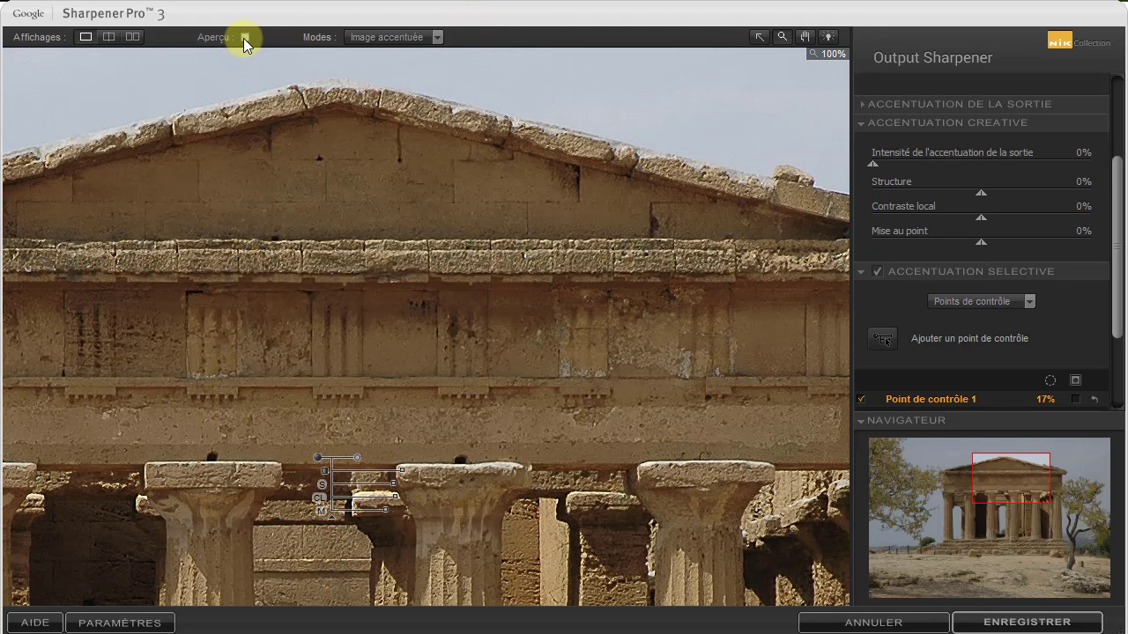
{"action": "left_click", "coordinate": [244, 37]}
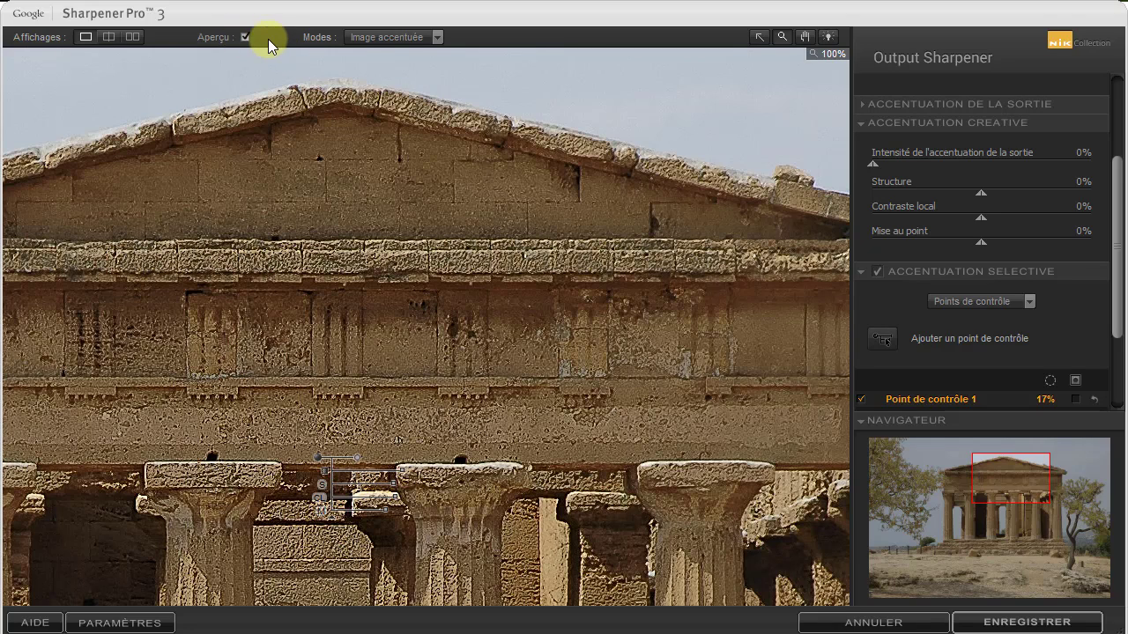
{"action": "left_click", "coordinate": [756, 118]}
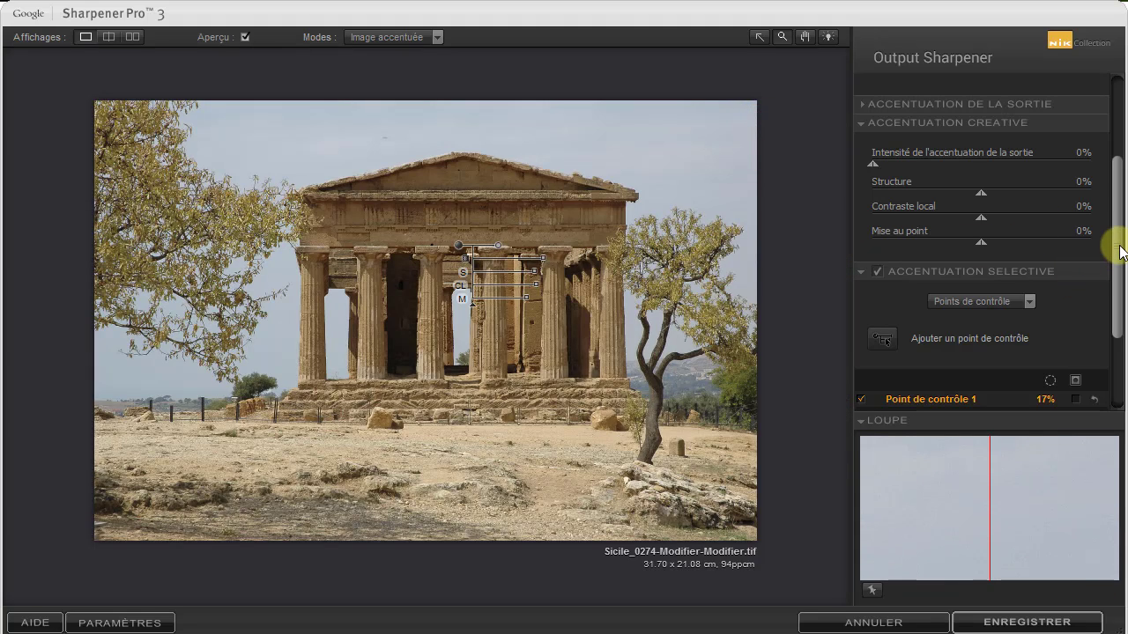
Display the mask of Point de contrôle 1 and duplicate the point onto the steps at the temple's base
{"action": "left_click_drag", "start_coordinate": [1115, 244], "coordinate": [1115, 302]}
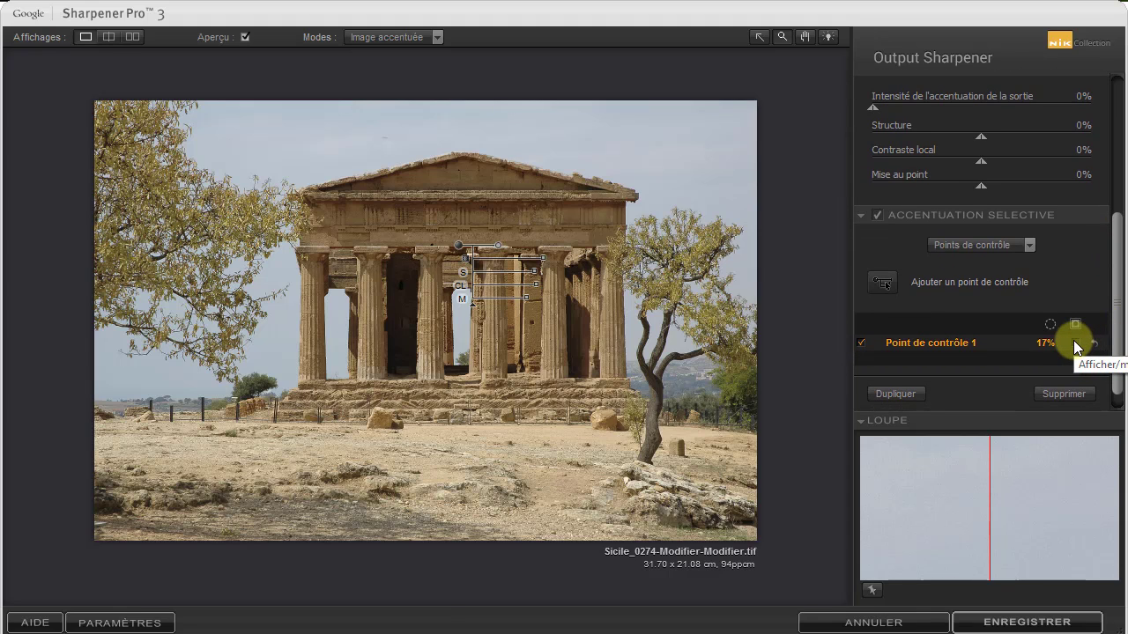
{"action": "left_click", "coordinate": [1073, 342]}
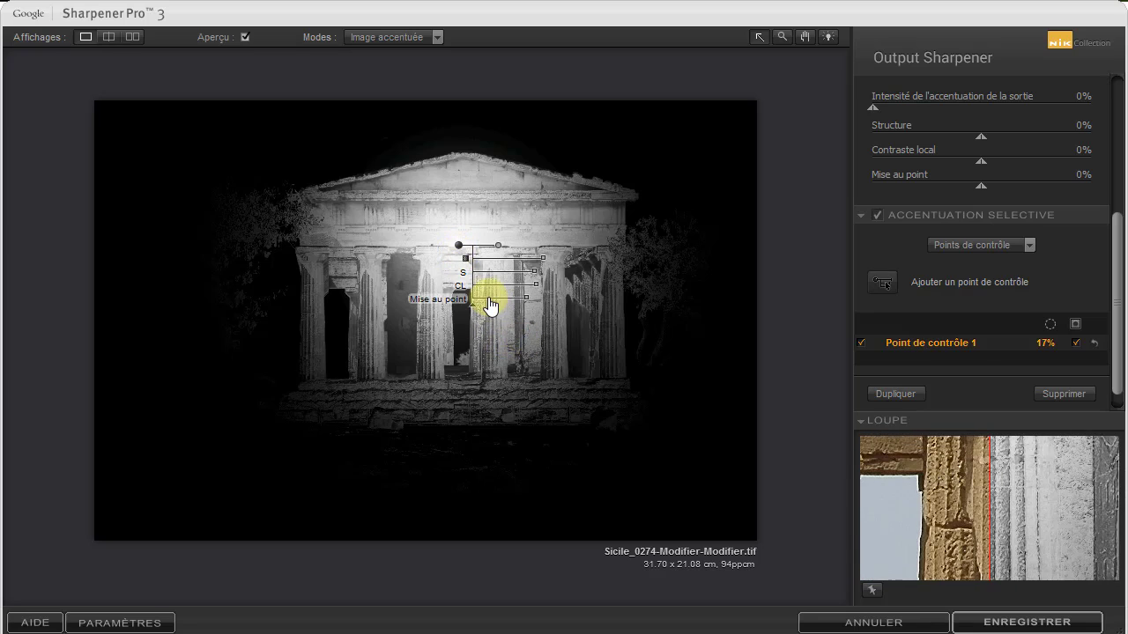
{"action": "left_click_drag", "start_coordinate": [458, 251], "coordinate": [446, 394]}
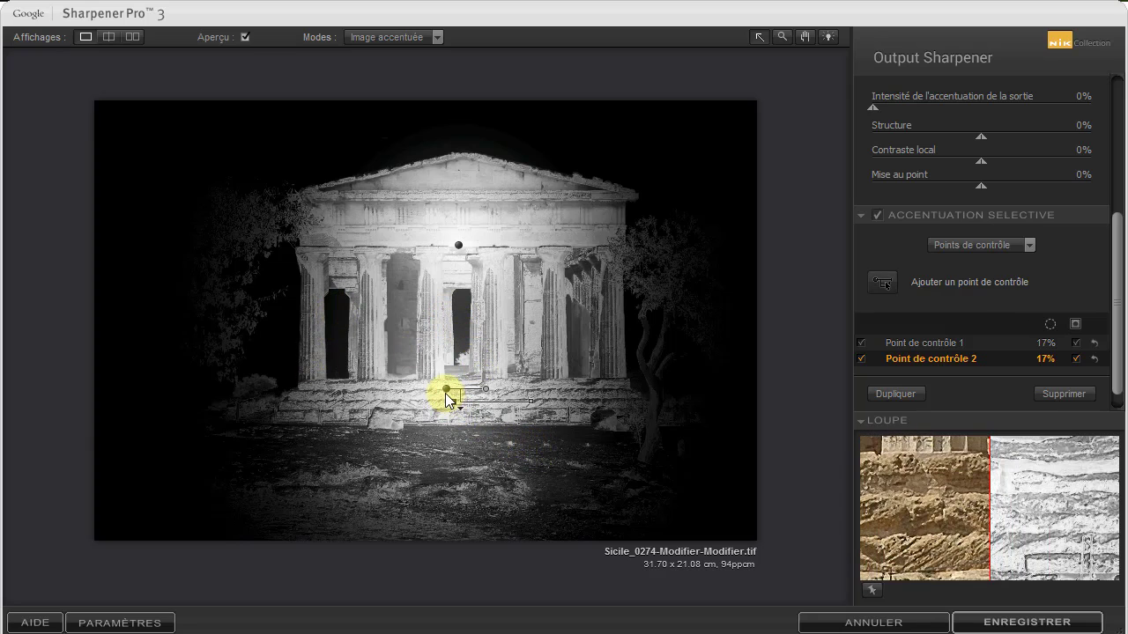
Duplicate control points onto the left, centre and right of the foreground, with their area of effect reduced to 11%
{"action": "left_click_drag", "start_coordinate": [447, 389], "coordinate": [231, 460]}
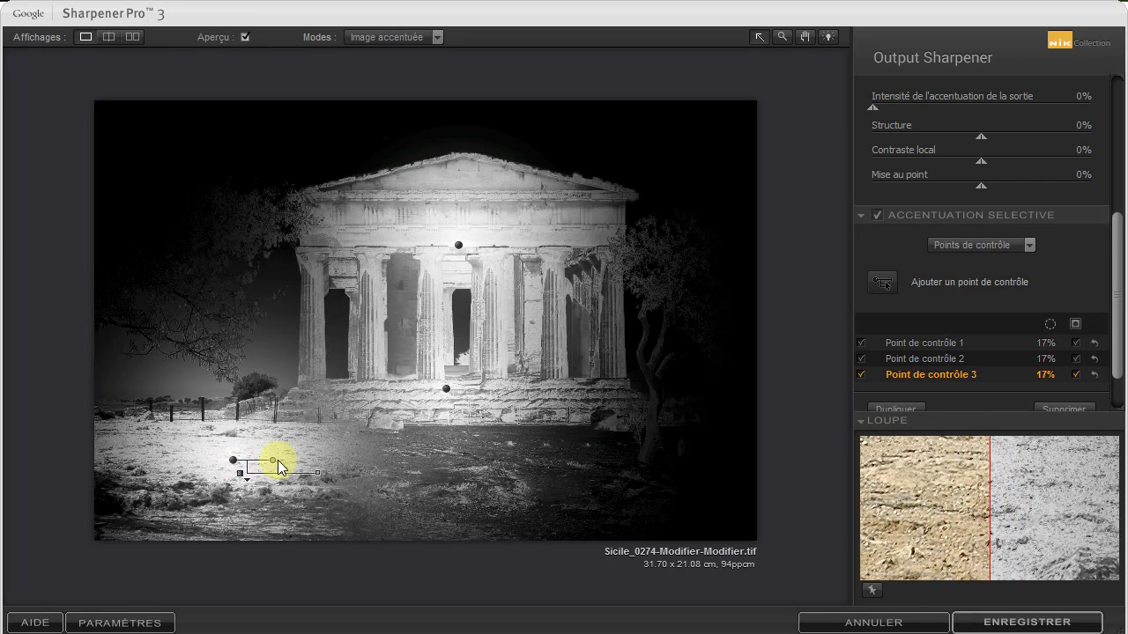
{"action": "left_click_drag", "start_coordinate": [276, 467], "coordinate": [271, 469]}
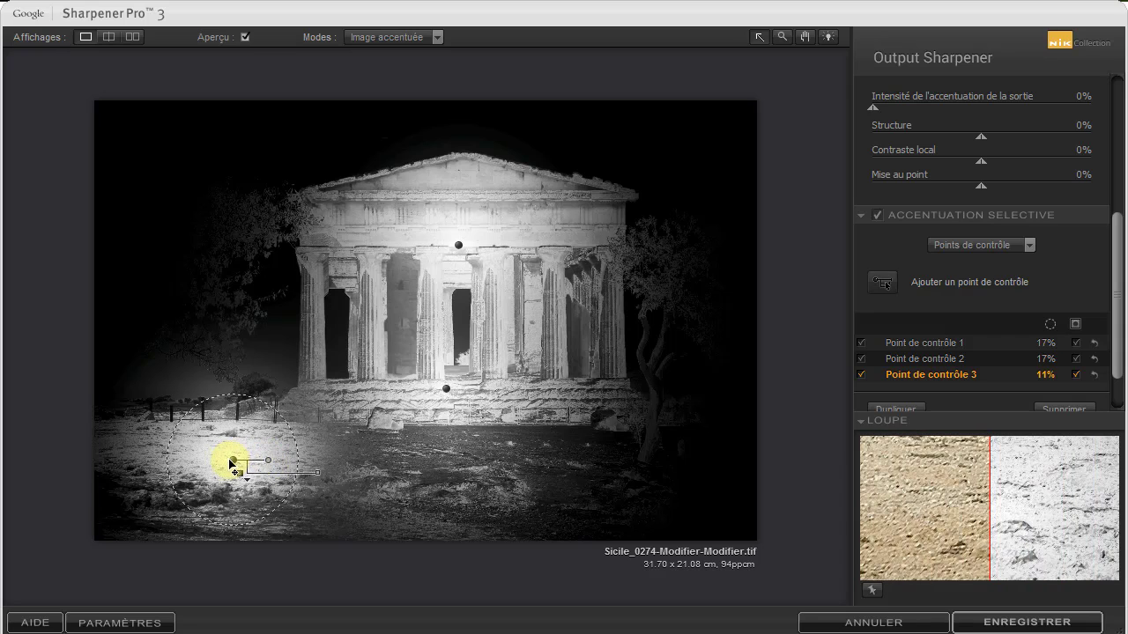
{"action": "left_click_drag", "start_coordinate": [232, 460], "coordinate": [201, 472]}
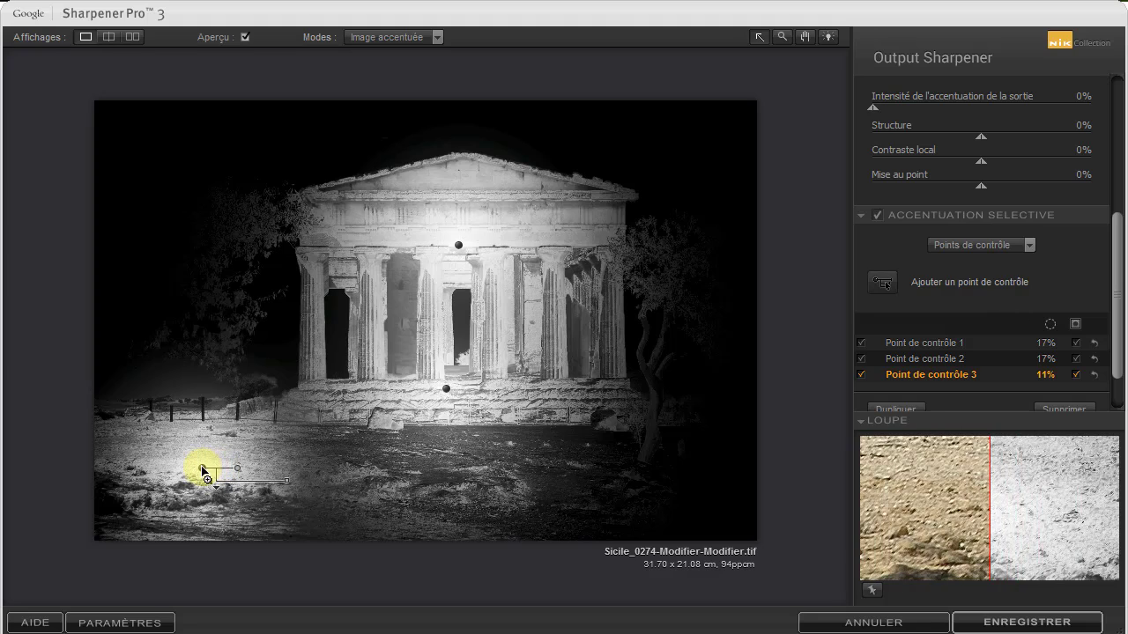
{"action": "left_click_drag", "start_coordinate": [202, 468], "coordinate": [437, 461]}
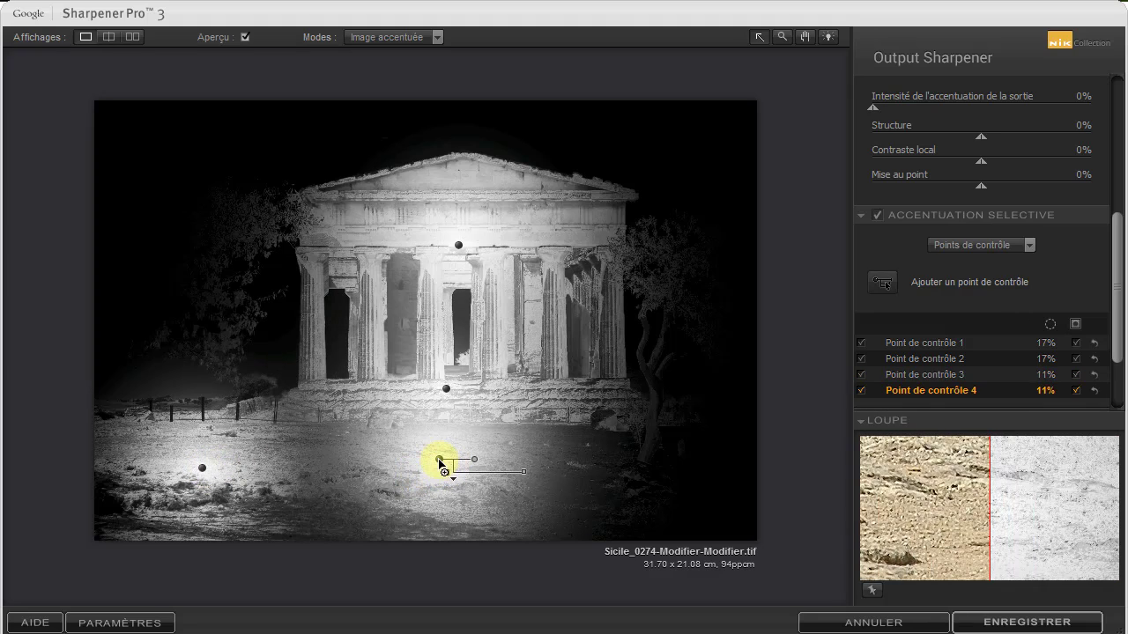
{"action": "left_click_drag", "start_coordinate": [438, 461], "coordinate": [668, 498]}
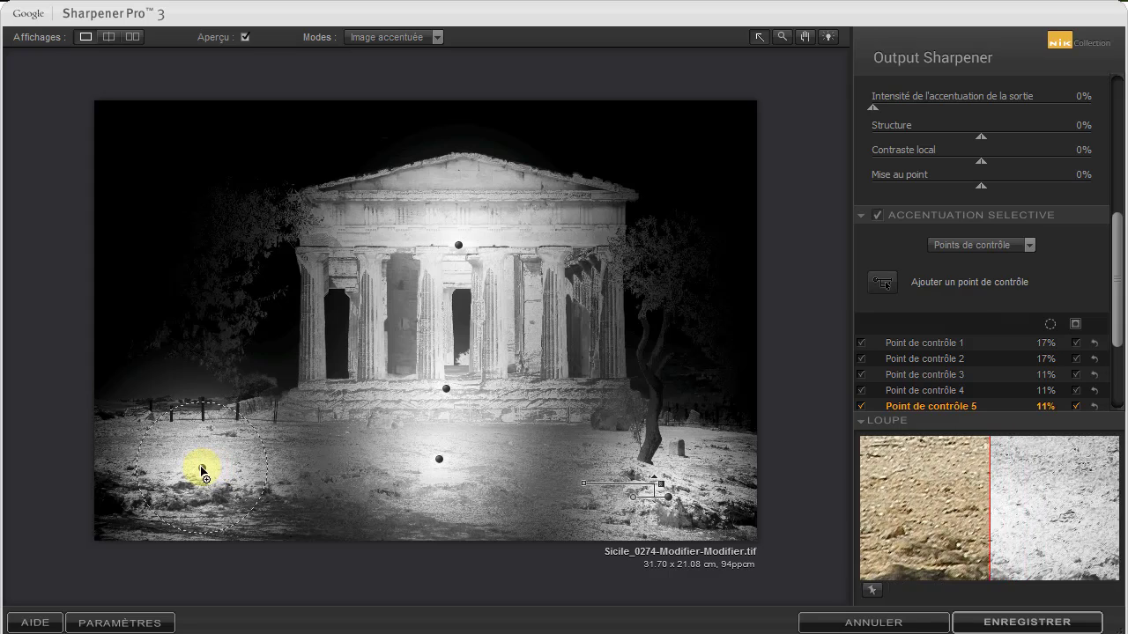
Duplicate control points onto the left tree at 13% area, the right tree's foliage at 11% and its trunk at 2%
{"action": "left_click_drag", "start_coordinate": [202, 473], "coordinate": [178, 230]}
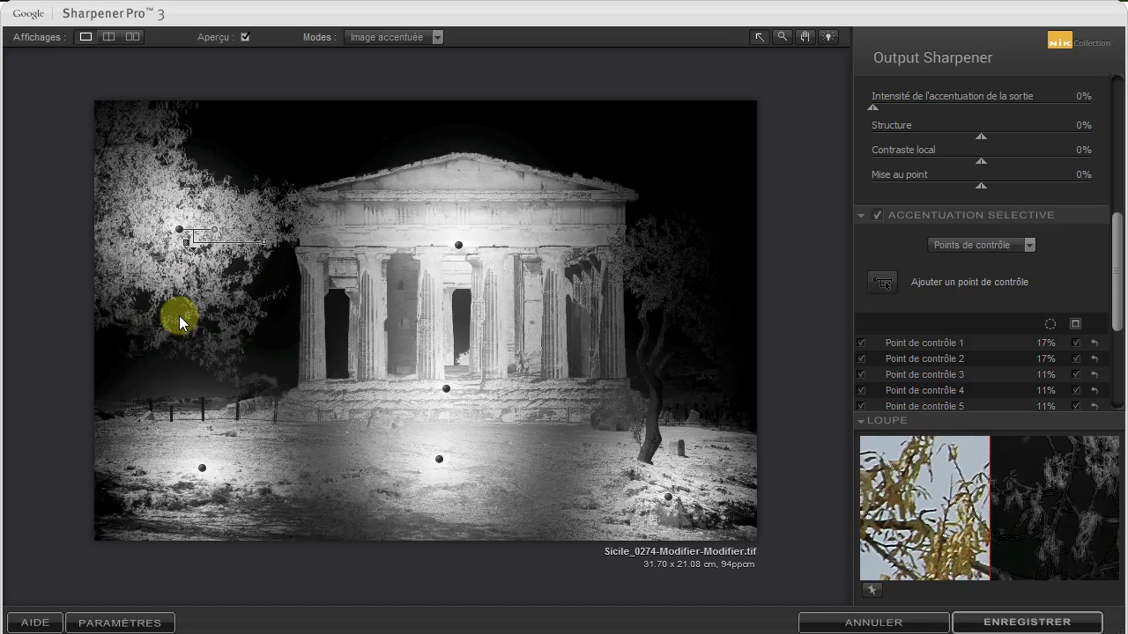
{"action": "left_click_drag", "start_coordinate": [218, 228], "coordinate": [219, 231]}
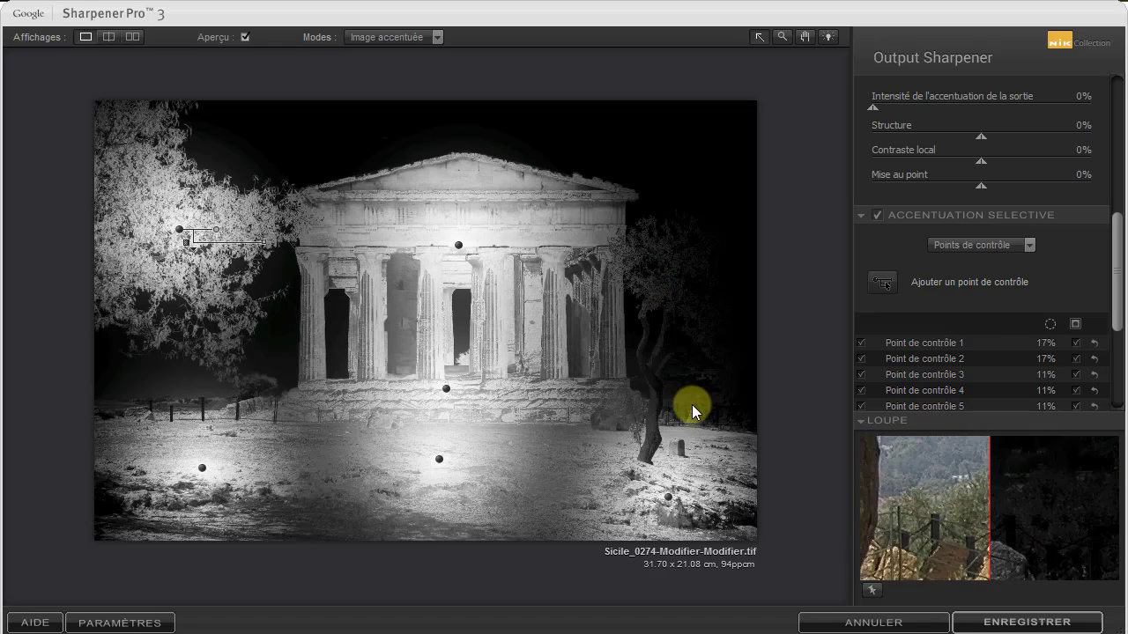
{"action": "left_click", "coordinate": [667, 496]}
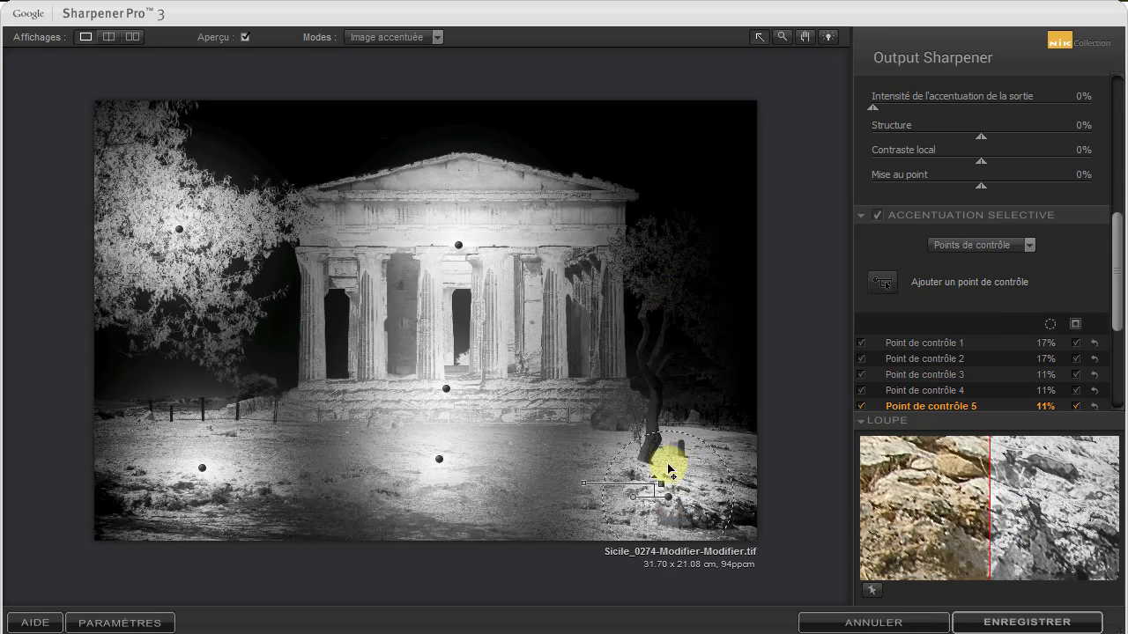
{"action": "left_click_drag", "start_coordinate": [669, 468], "coordinate": [667, 296]}
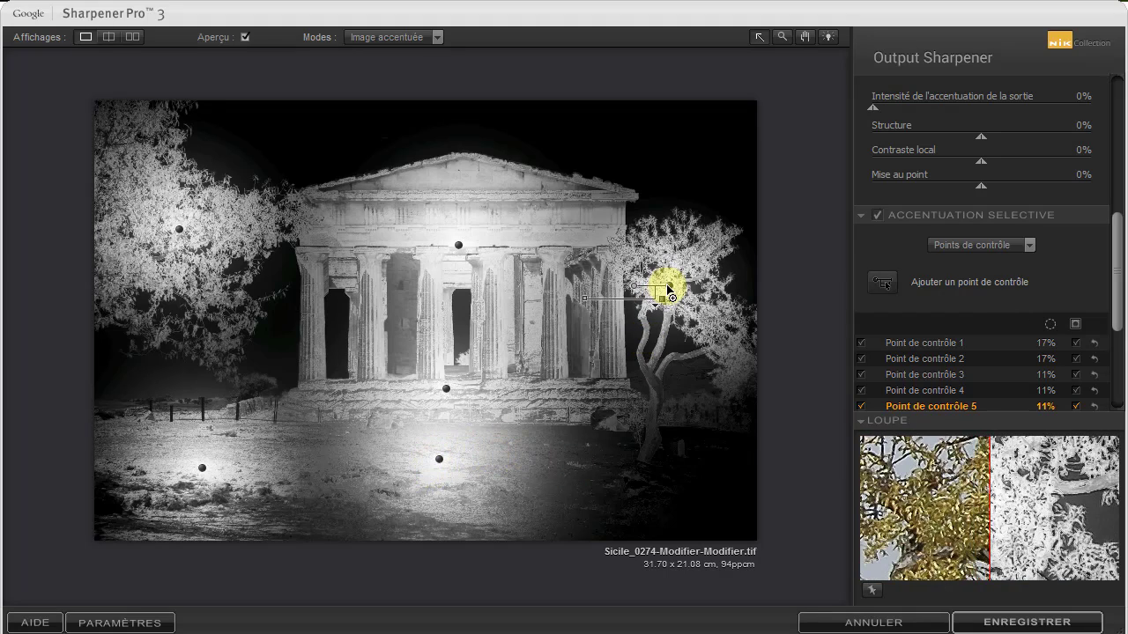
{"action": "left_click_drag", "start_coordinate": [667, 288], "coordinate": [655, 411]}
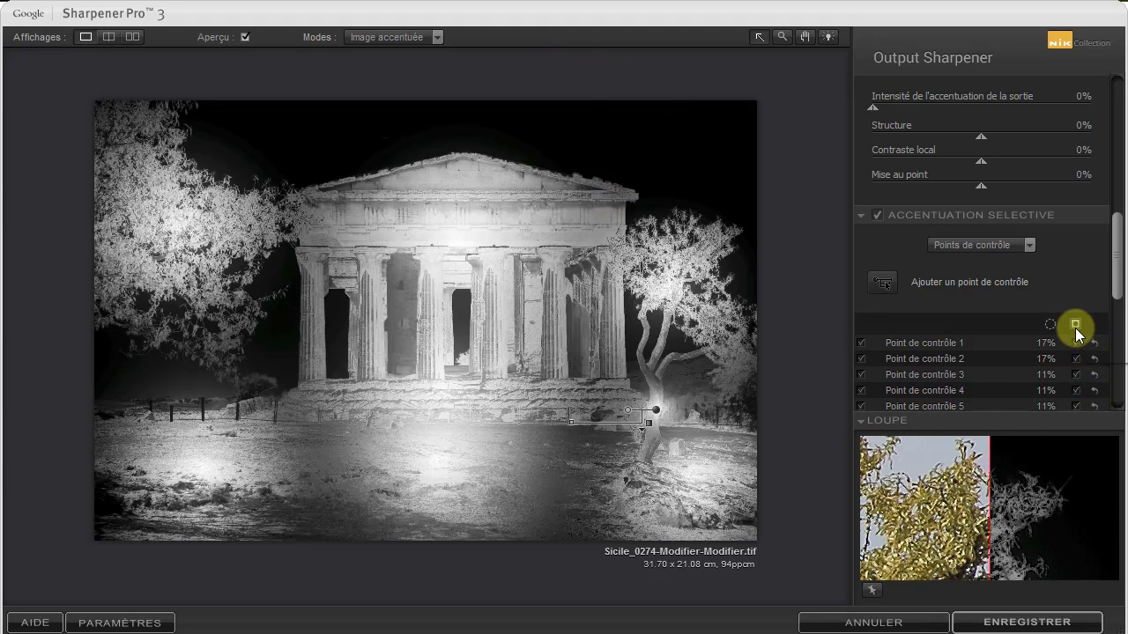
Hide the masks of all control points and inspect the pediment's corner, sky and right tree at 100%
{"action": "scroll", "coordinate": [1111, 295], "scroll_direction": "down", "scroll_amount": 2}
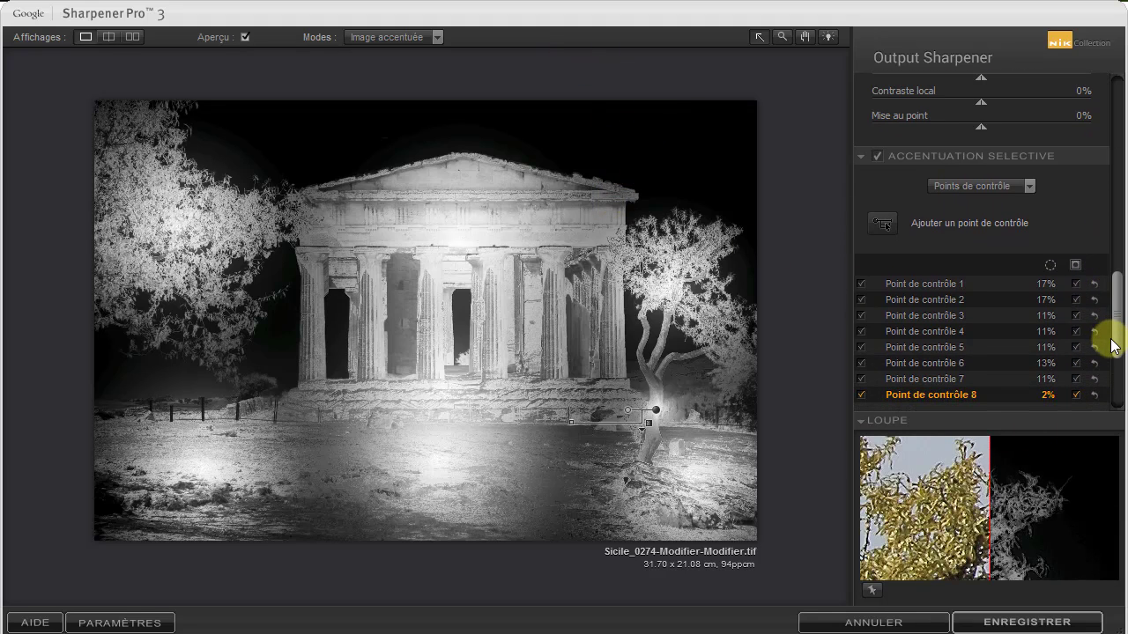
{"action": "left_click", "coordinate": [1076, 266]}
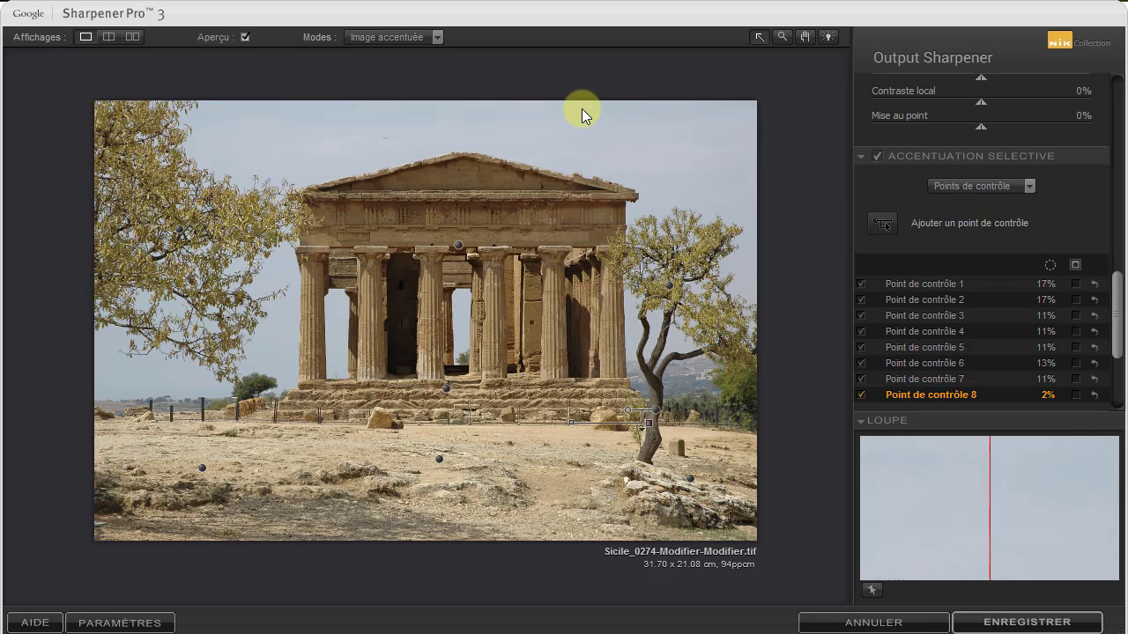
{"action": "left_click", "coordinate": [780, 37]}
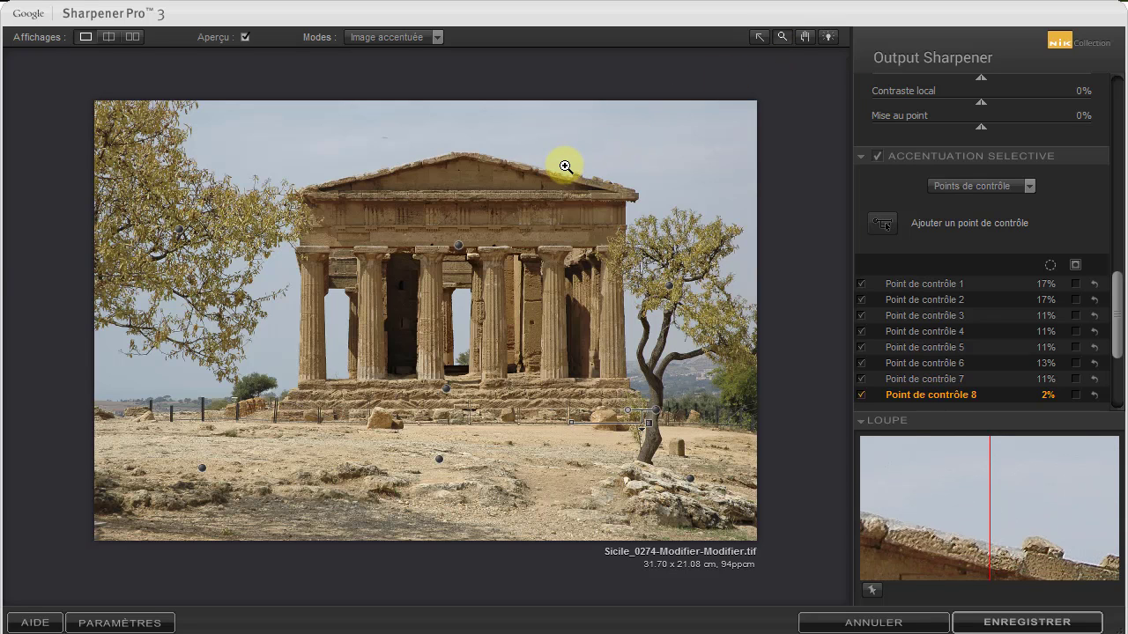
{"action": "left_click", "coordinate": [566, 167]}
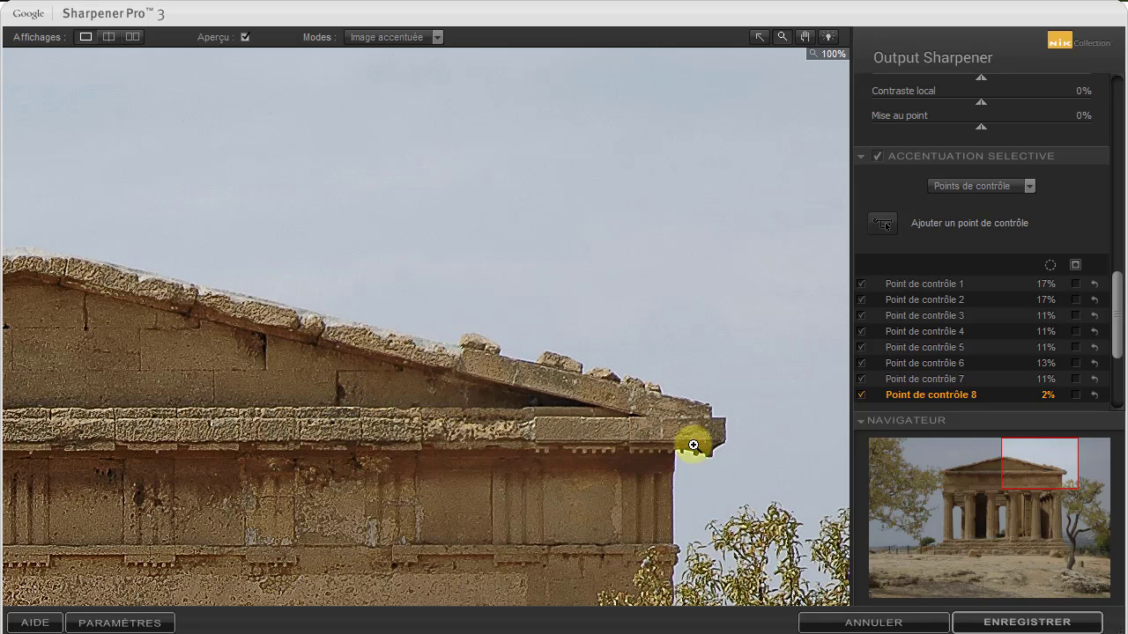
{"action": "left_click_drag", "start_coordinate": [727, 410], "coordinate": [614, 306]}
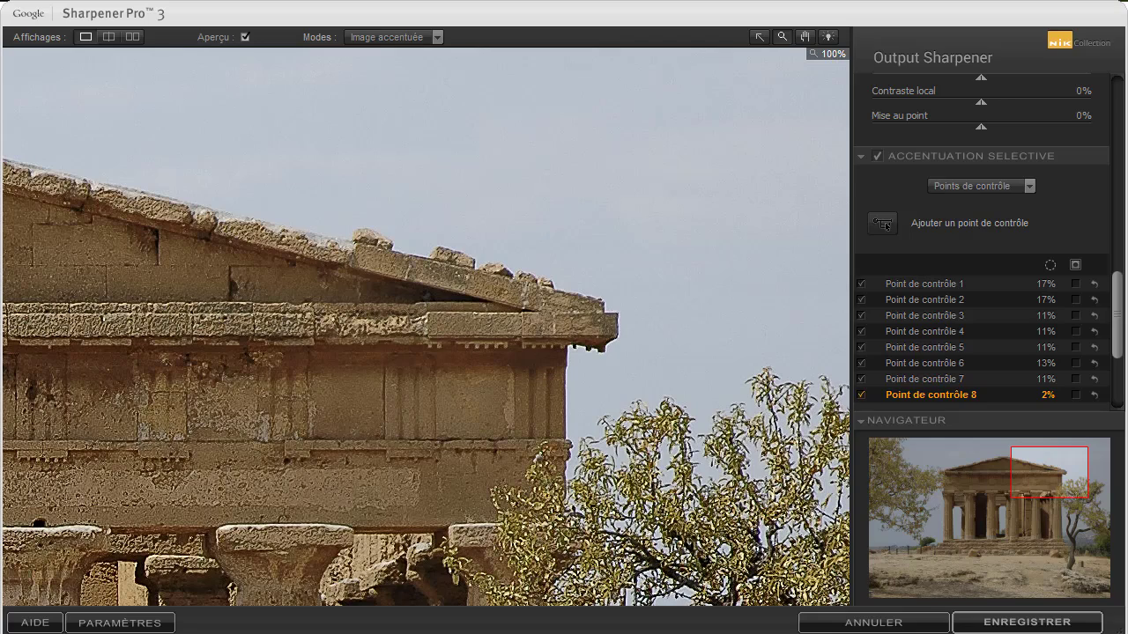
{"action": "left_click", "coordinate": [731, 257]}
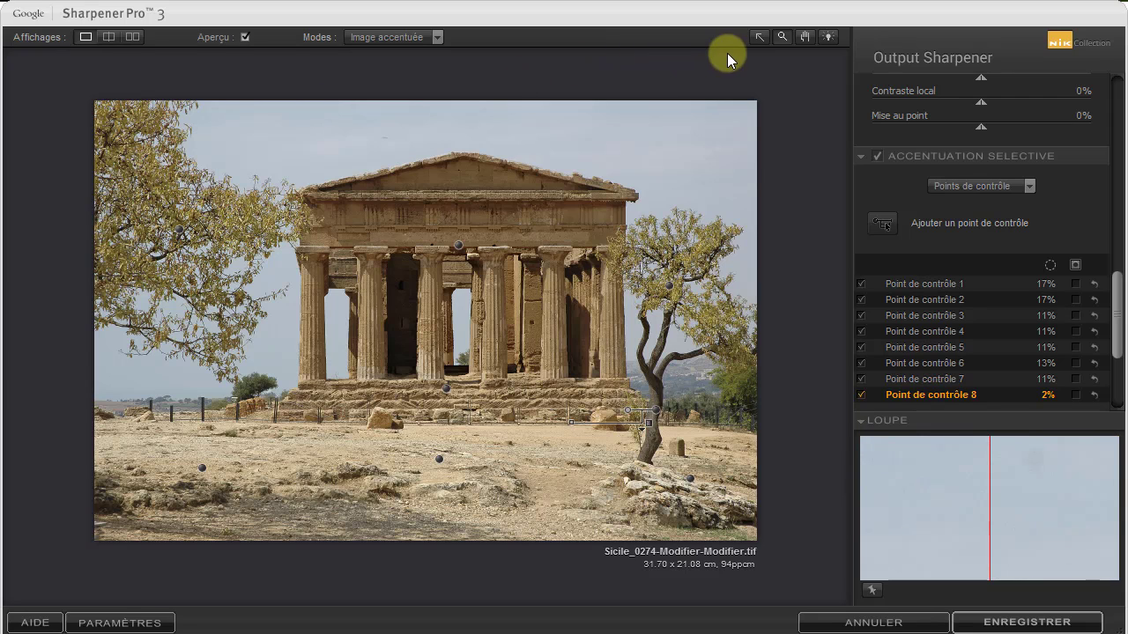
Select all eight control points across the photo and delete them
{"action": "left_click", "coordinate": [756, 37]}
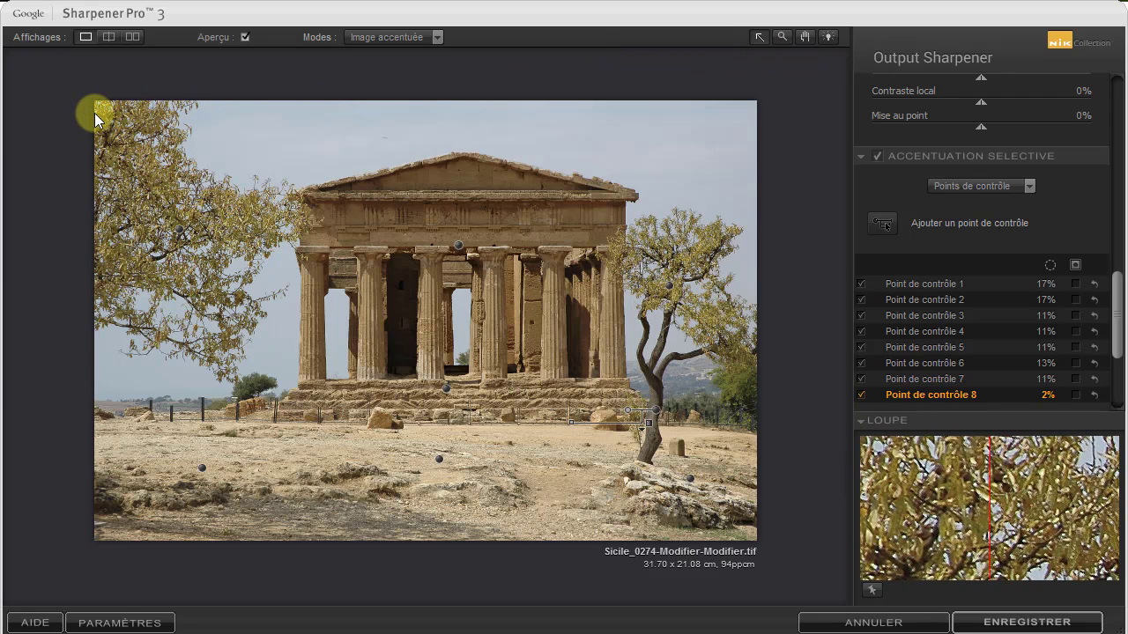
{"action": "left_click_drag", "start_coordinate": [170, 467], "coordinate": [497, 523]}
{"action": "left_click_drag", "start_coordinate": [615, 530], "coordinate": [745, 536]}
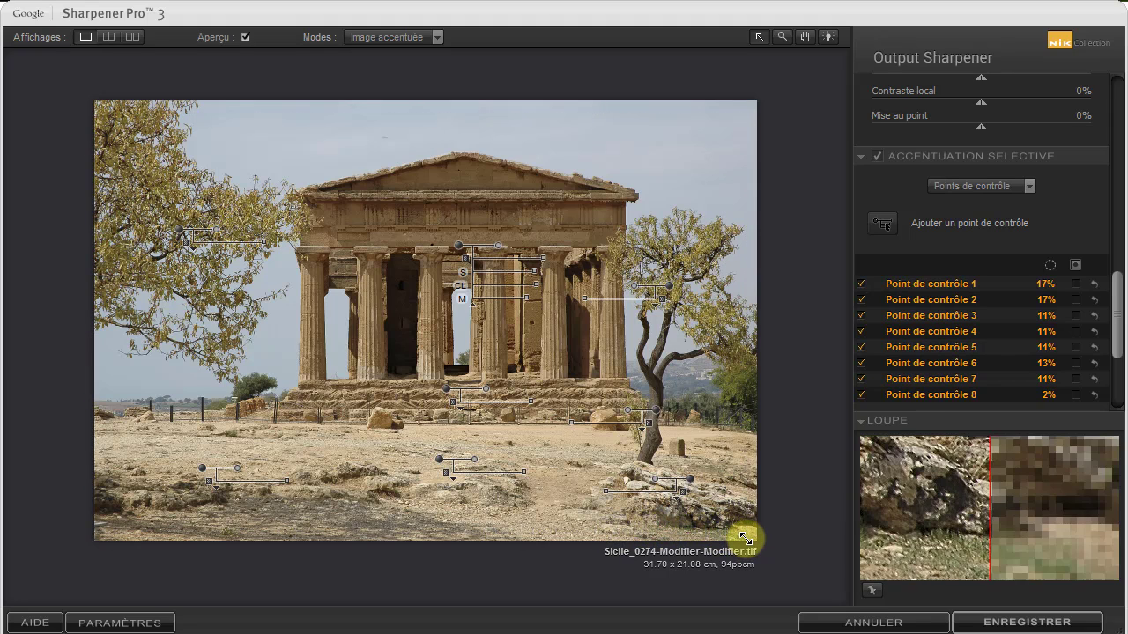
{"action": "key", "text": "Delete"}
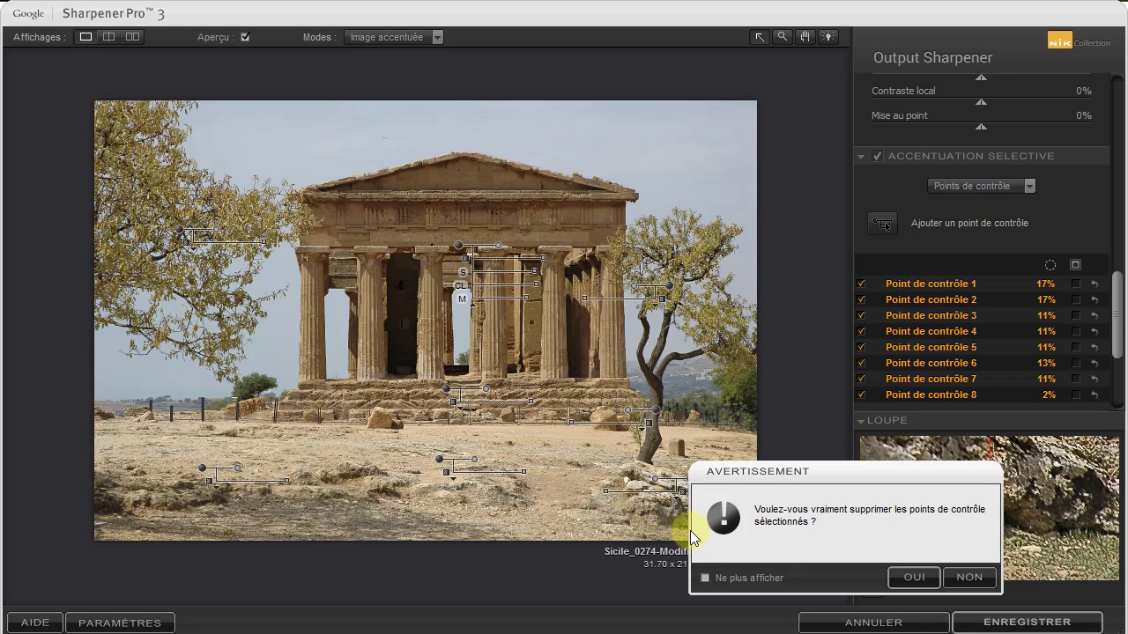
{"action": "left_click", "coordinate": [916, 578]}
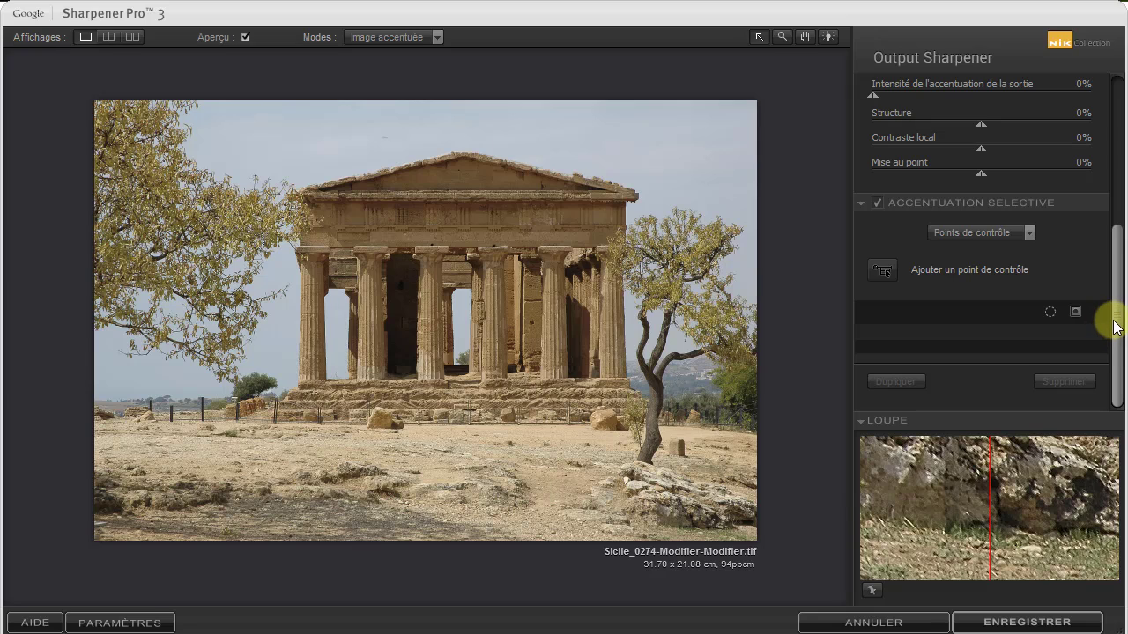
Set the creative sharpening to Intensité de l'accentuation de la sortie 129%, Structure 20% and Contraste local 21%
{"action": "left_click_drag", "start_coordinate": [1115, 326], "coordinate": [1123, 249]}
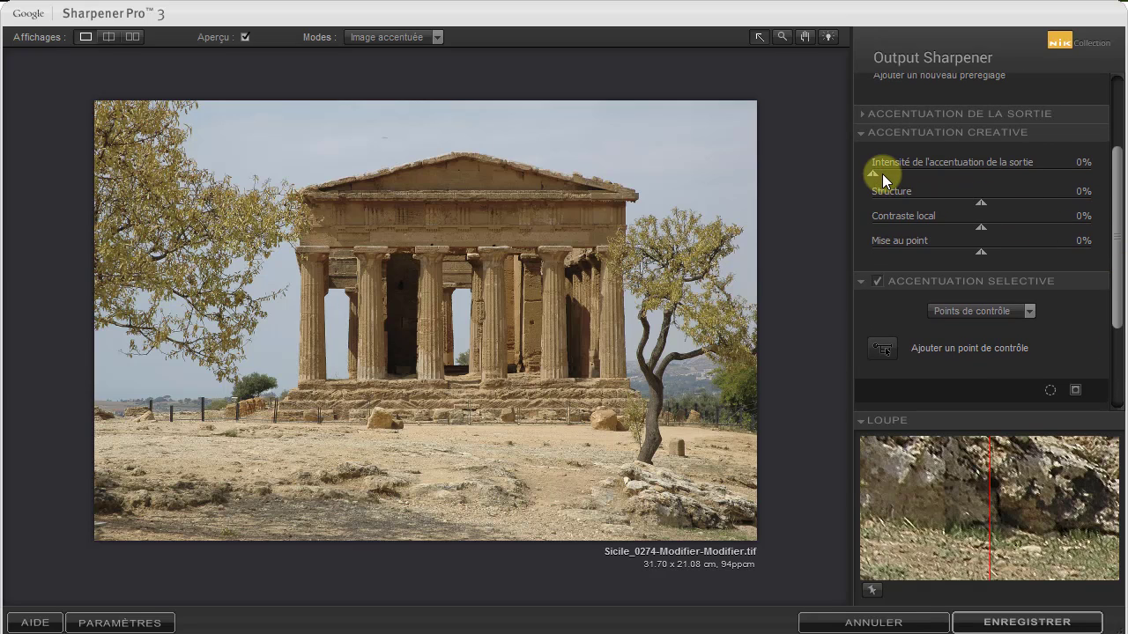
{"action": "left_click_drag", "start_coordinate": [873, 173], "coordinate": [1001, 201]}
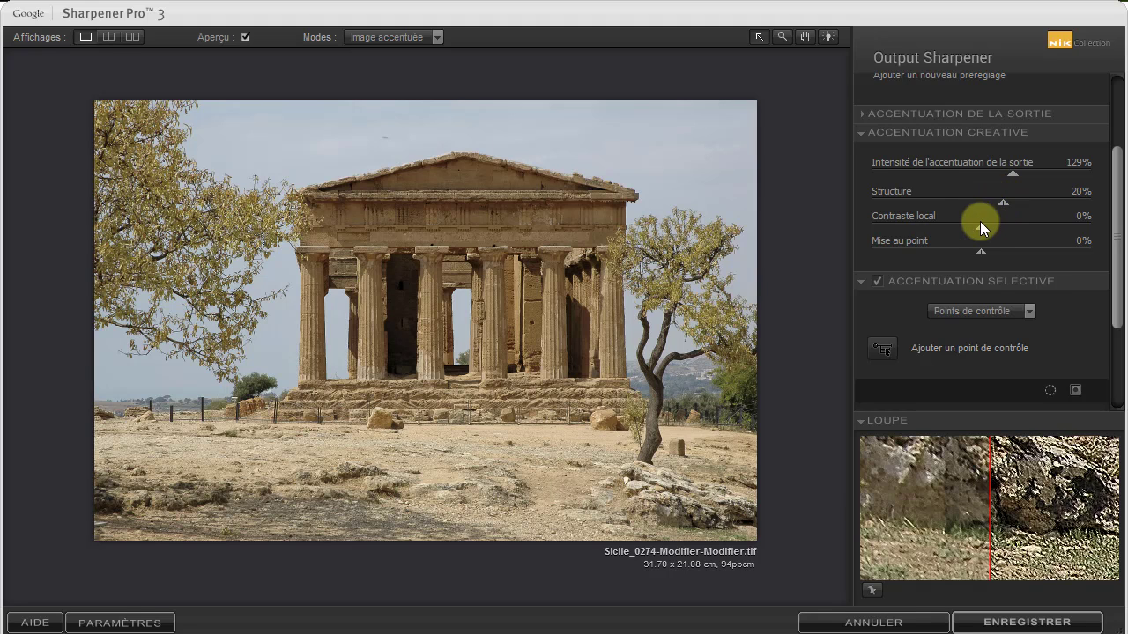
{"action": "left_click_drag", "start_coordinate": [980, 231], "coordinate": [1004, 222]}
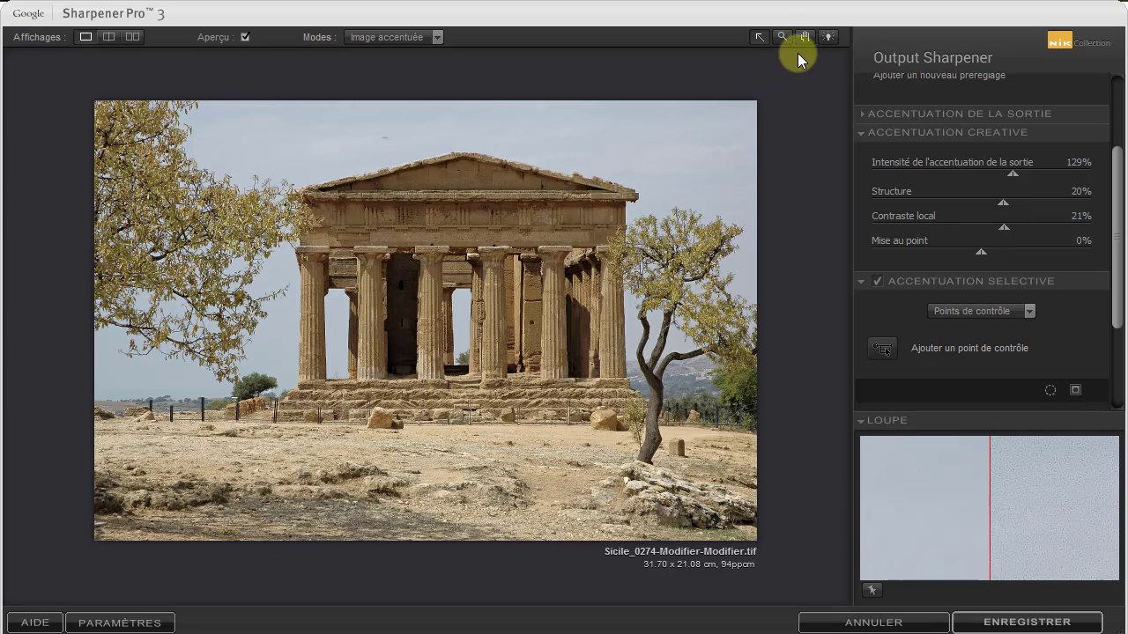
View the pediment's corner and sky at 100%, and switch the Accentuation sélective method to Plages de couleurs
{"action": "left_click", "coordinate": [780, 36]}
{"action": "left_click", "coordinate": [573, 183]}
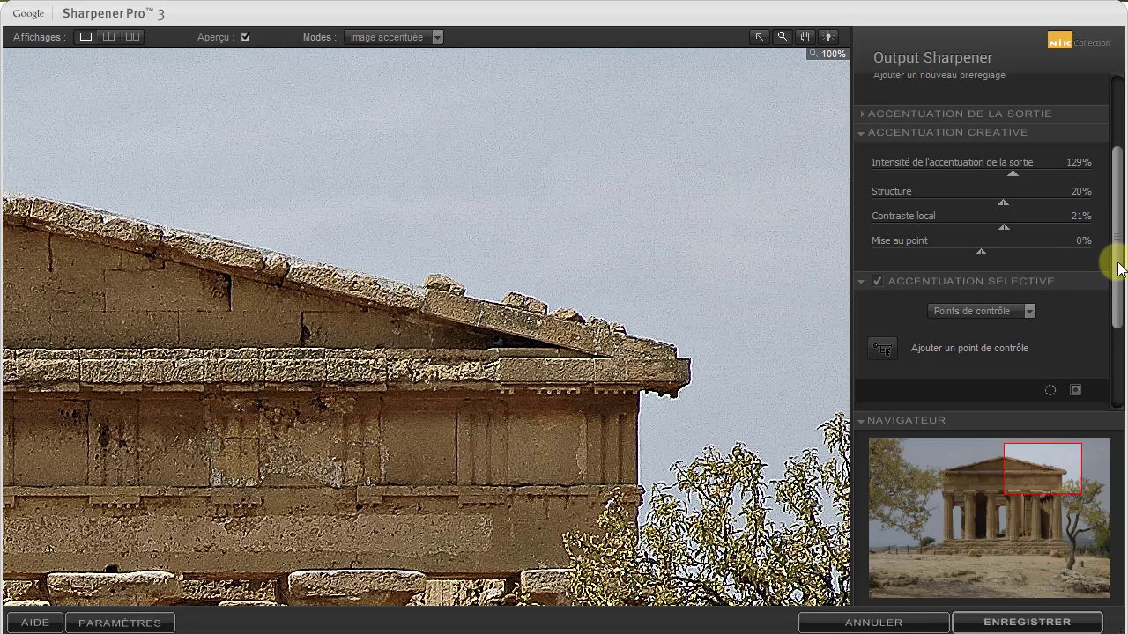
{"action": "left_click", "coordinate": [1030, 311]}
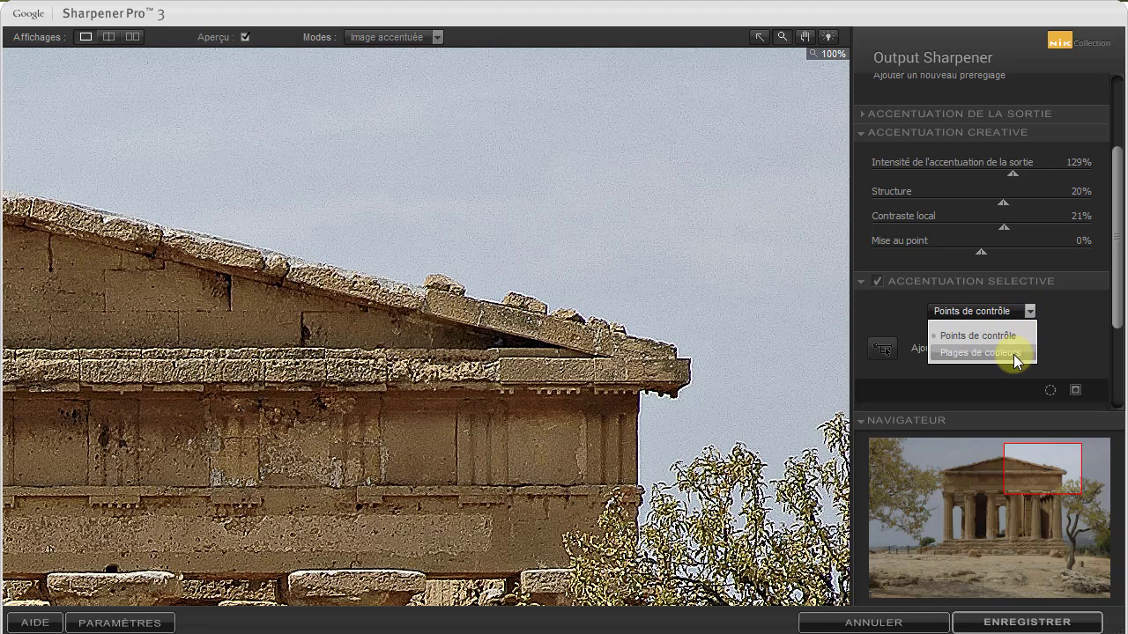
{"action": "left_click", "coordinate": [1013, 354]}
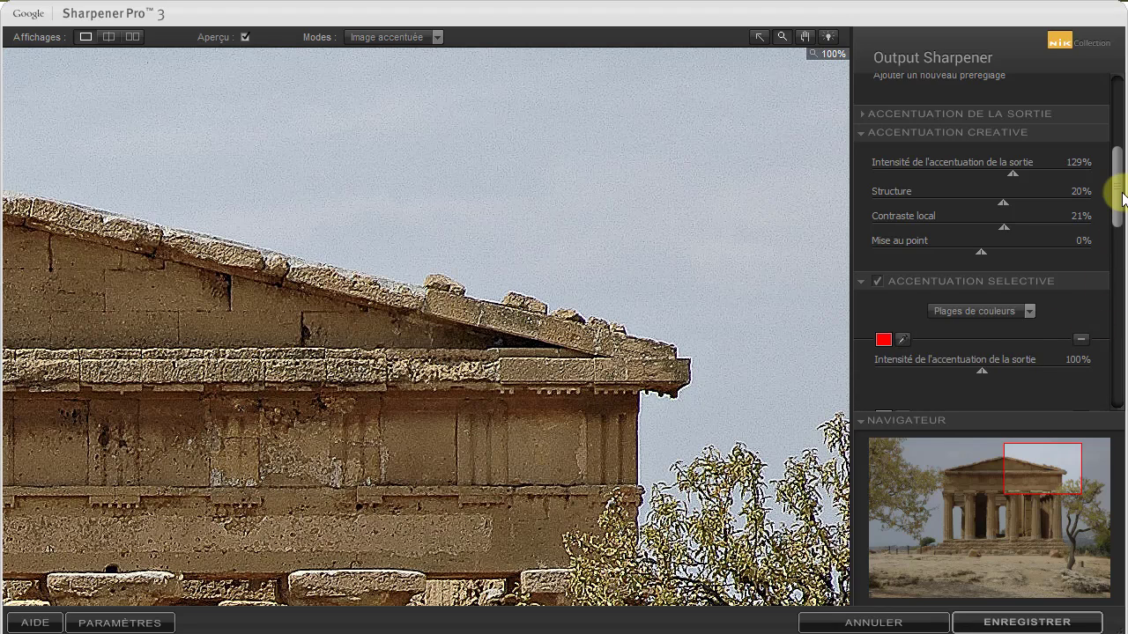
Add a fourth color range to the Accentuation sélective settings, below the red, orange and blue ranges
{"action": "left_click_drag", "start_coordinate": [1116, 188], "coordinate": [1103, 345]}
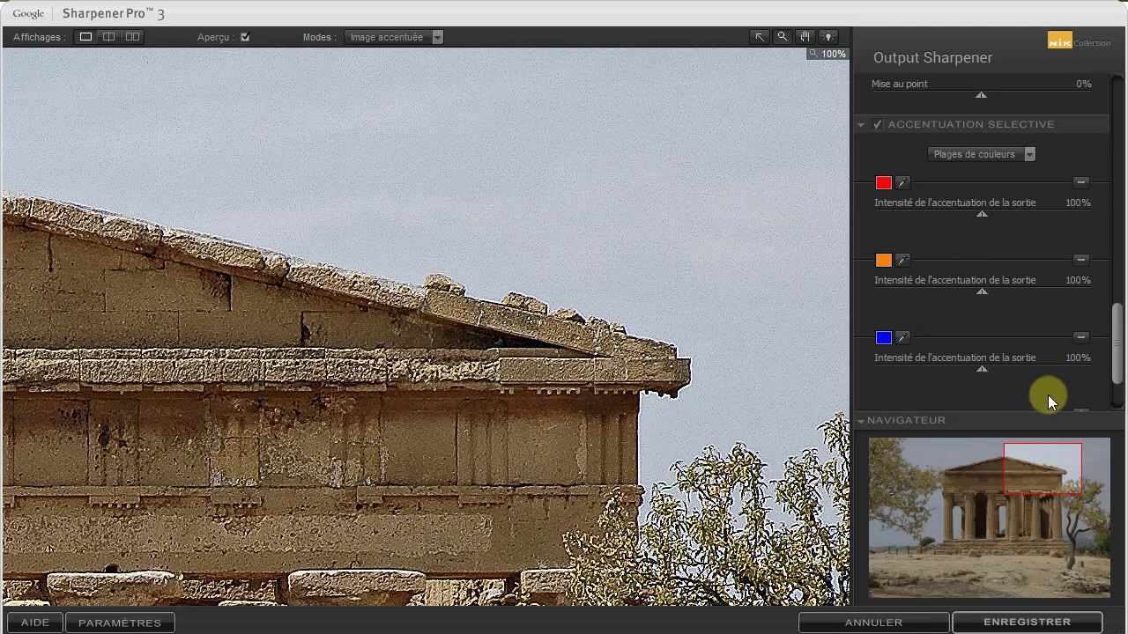
{"action": "left_click_drag", "start_coordinate": [1115, 348], "coordinate": [1117, 395]}
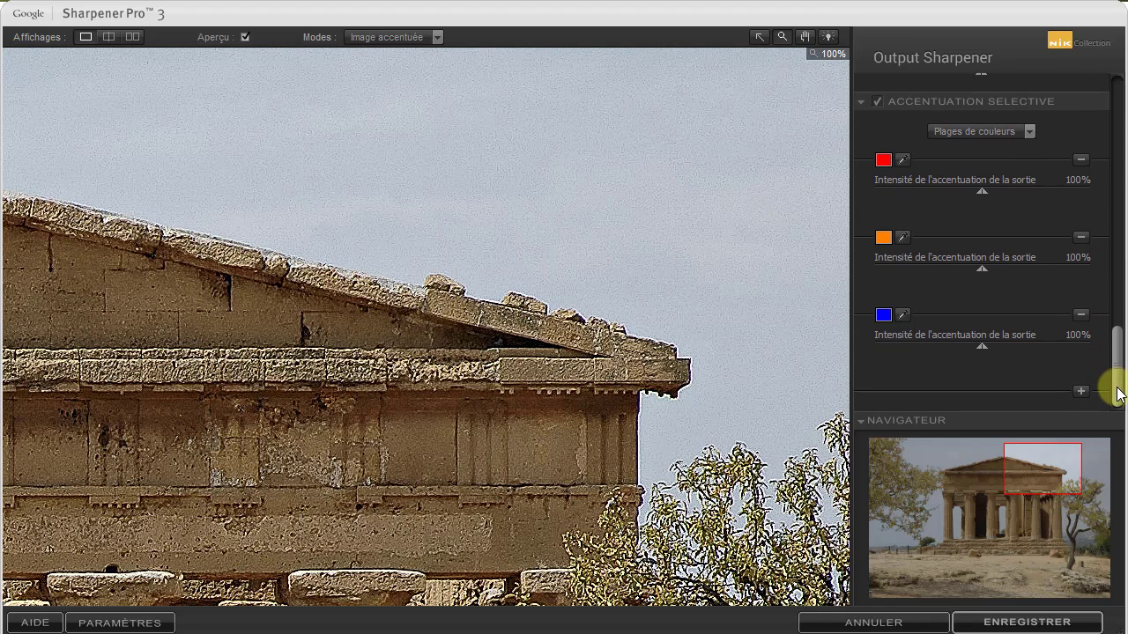
{"action": "left_click", "coordinate": [1081, 391]}
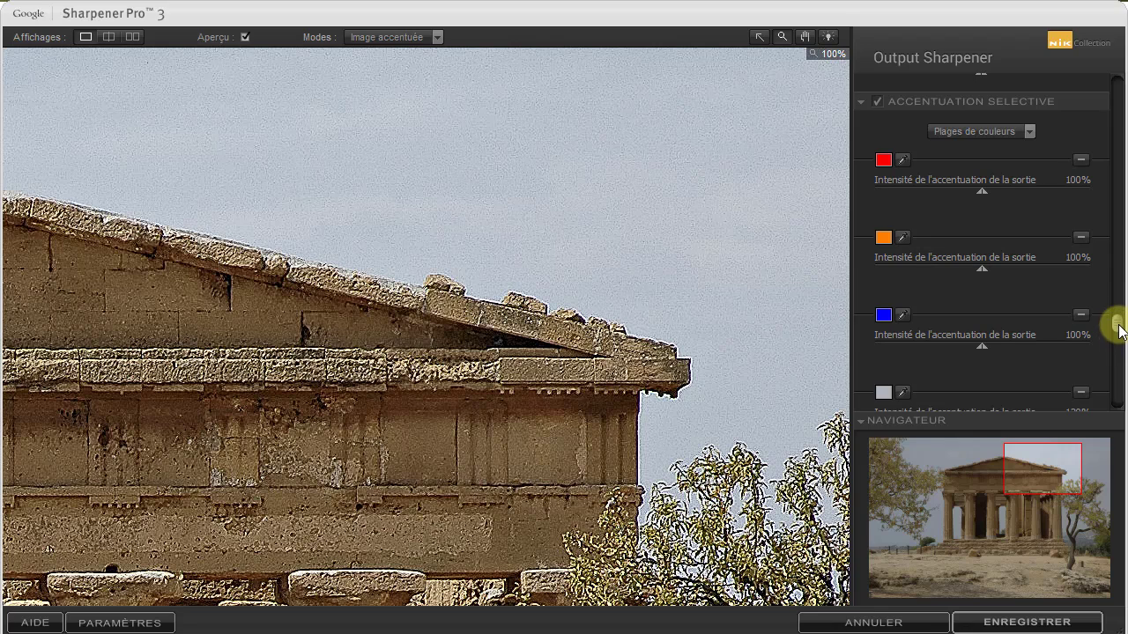
{"action": "left_click_drag", "start_coordinate": [1118, 326], "coordinate": [1116, 385]}
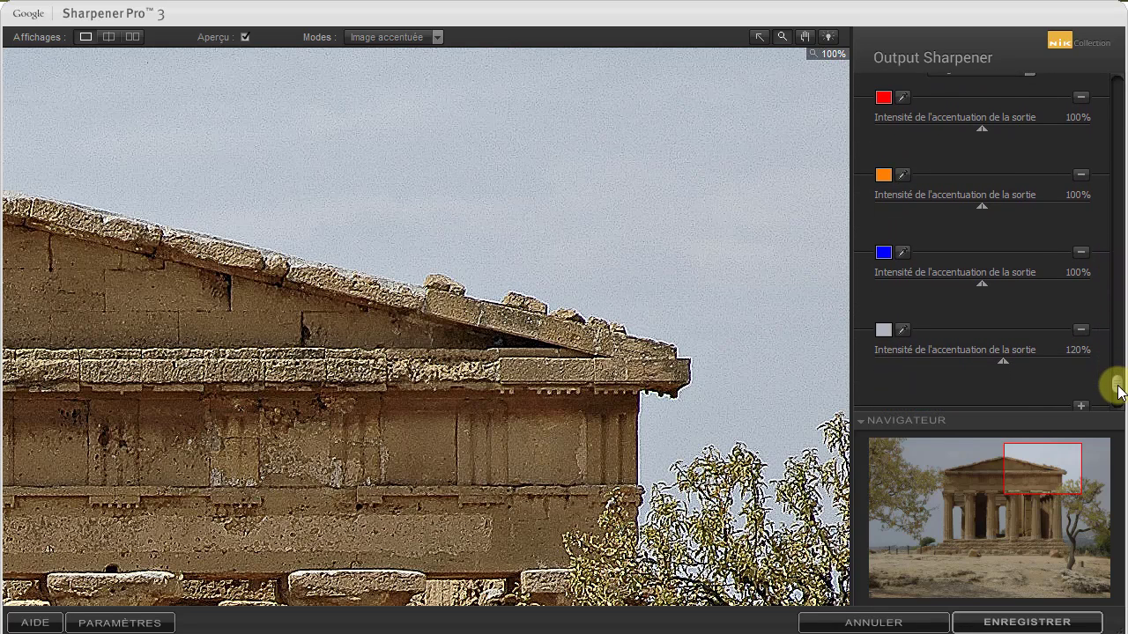
Sample the sky's pale grey-blue for the new color range and set its Intensité de l'accentuation de la sortie to 0%
{"action": "left_click", "coordinate": [903, 329]}
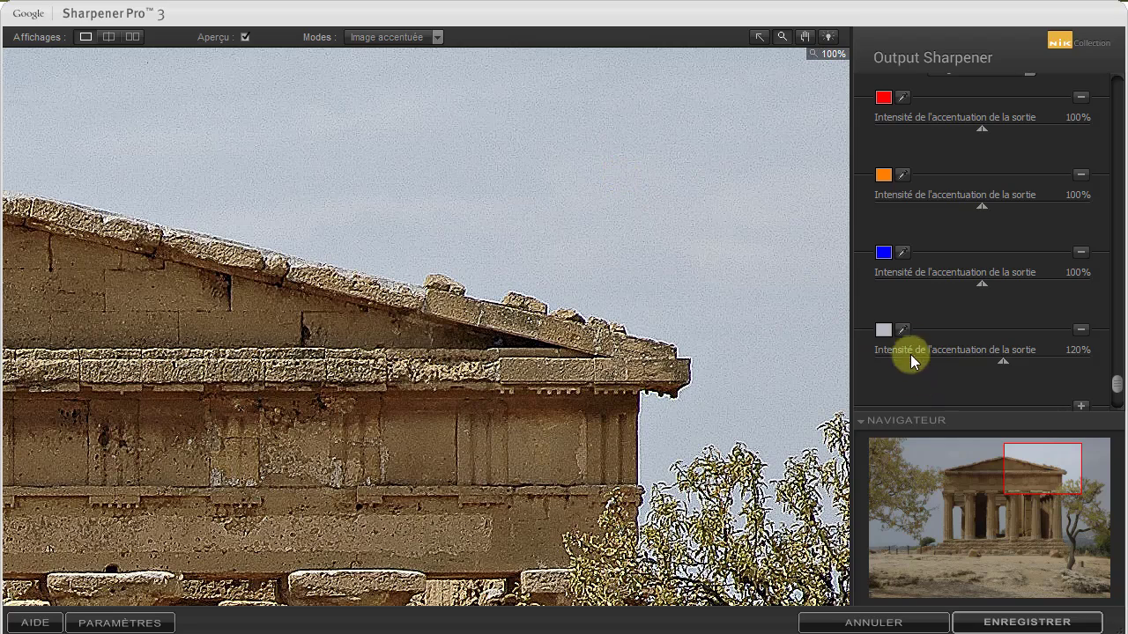
{"action": "mouse_move", "coordinate": [885, 327]}
{"action": "left_click_drag", "start_coordinate": [1000, 359], "coordinate": [871, 357]}
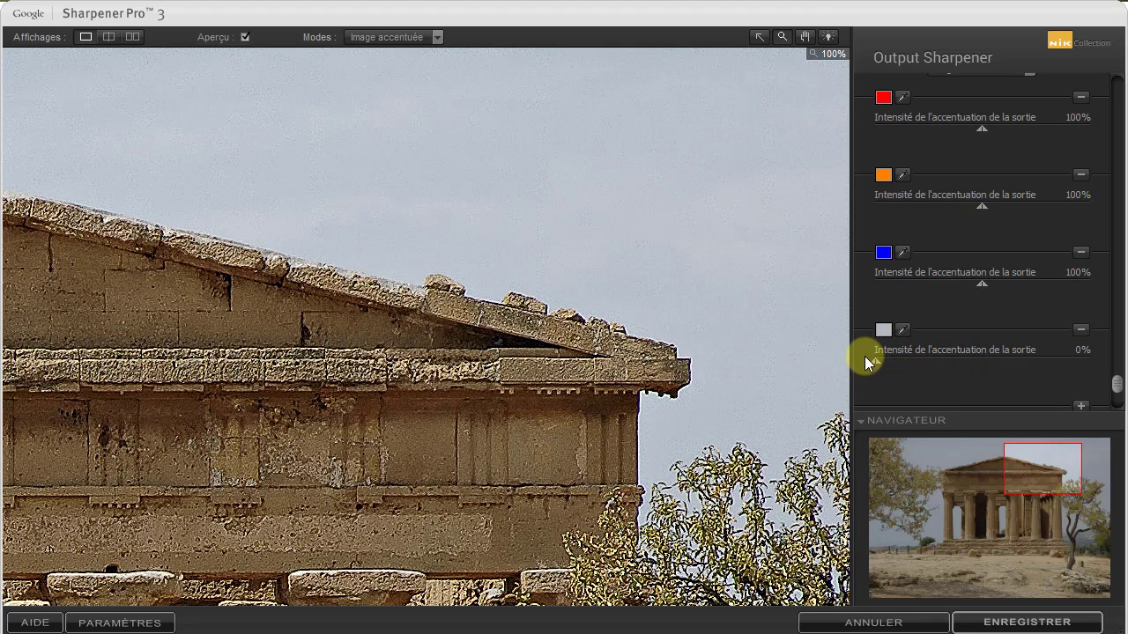
Show the whole temple photo in Masque d'effet mode and collapse the Accentuation sélective settings
{"action": "left_click", "coordinate": [674, 179]}
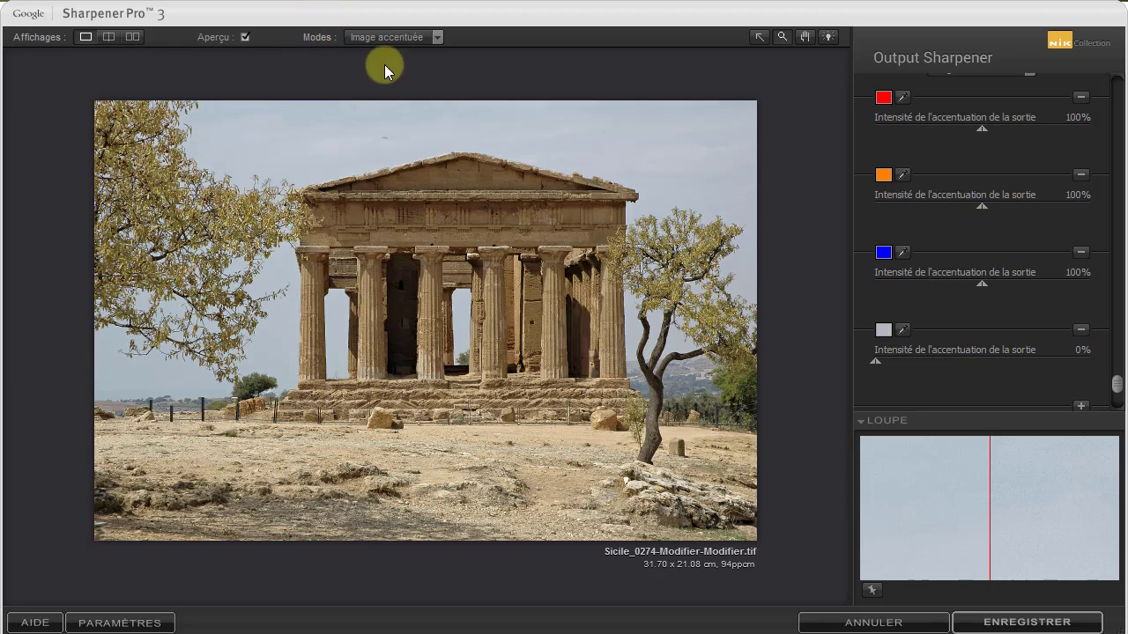
{"action": "left_click", "coordinate": [438, 36]}
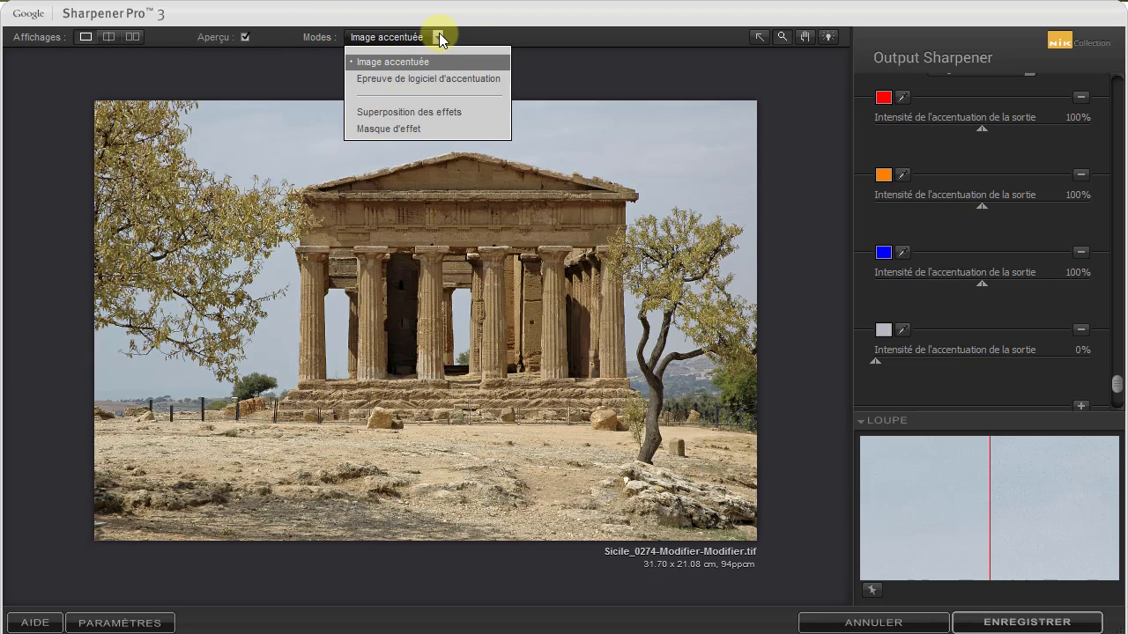
{"action": "left_click", "coordinate": [427, 127]}
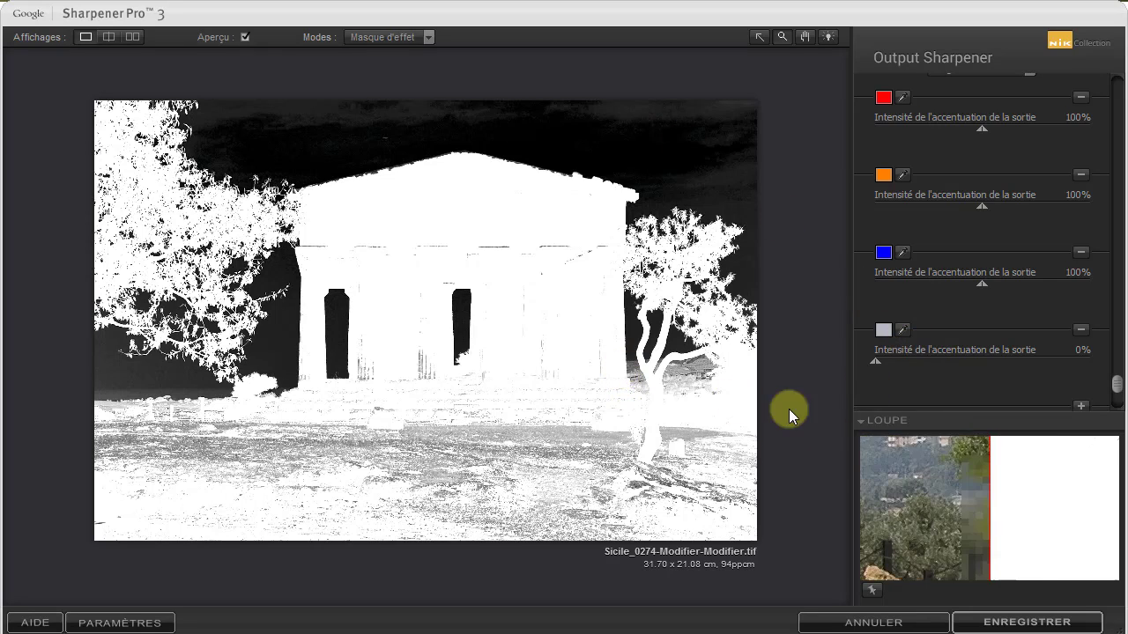
{"action": "left_click_drag", "start_coordinate": [1112, 385], "coordinate": [1116, 114]}
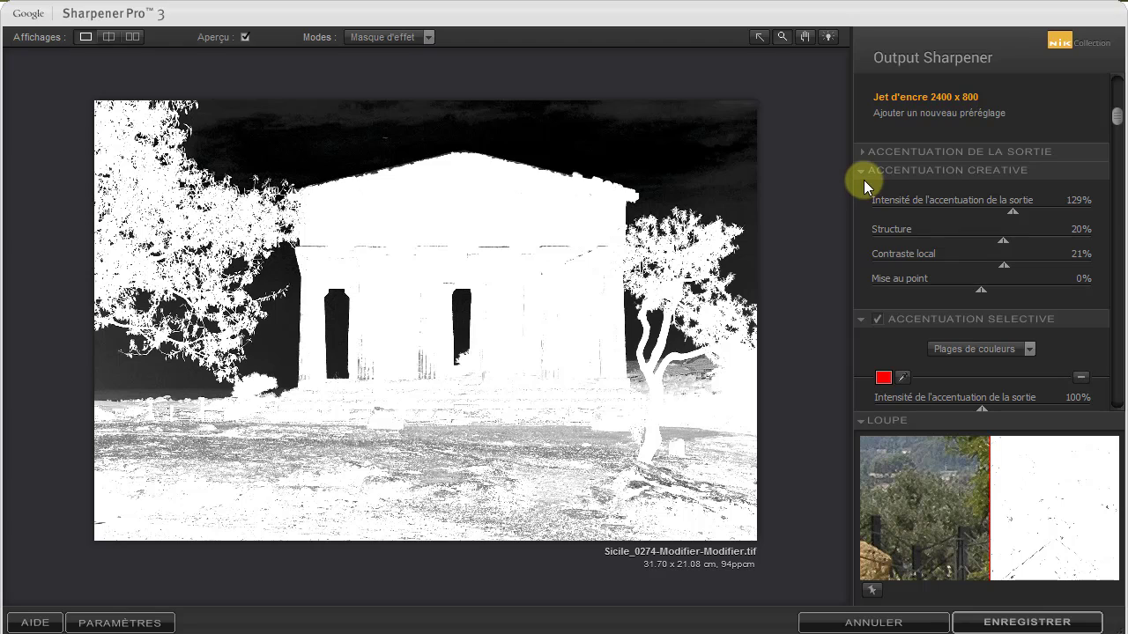
{"action": "left_click", "coordinate": [863, 319]}
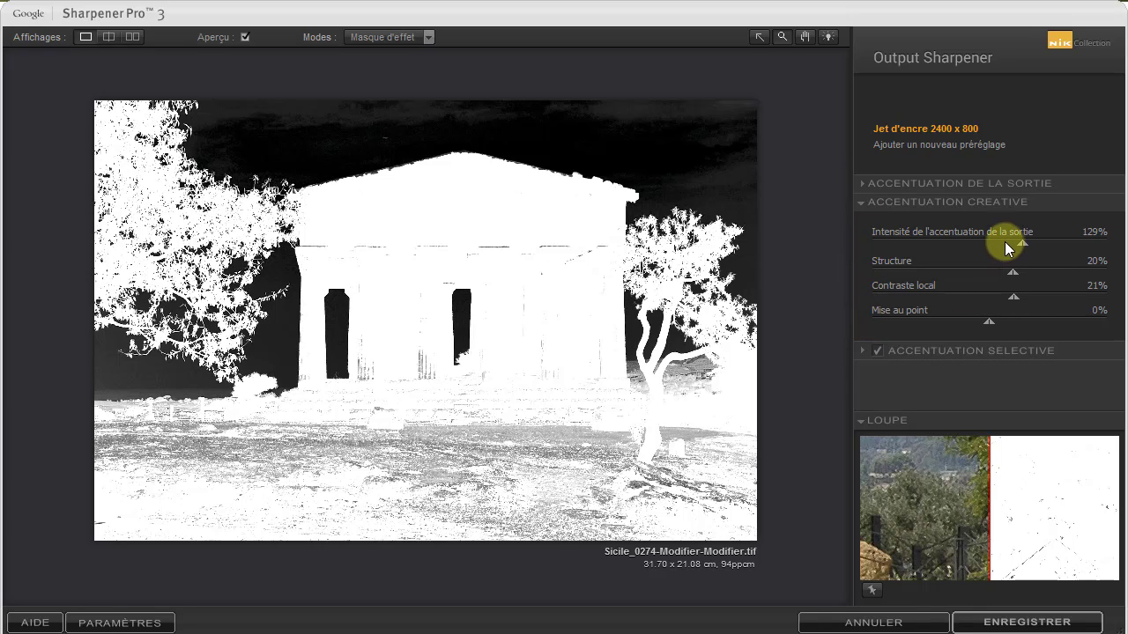